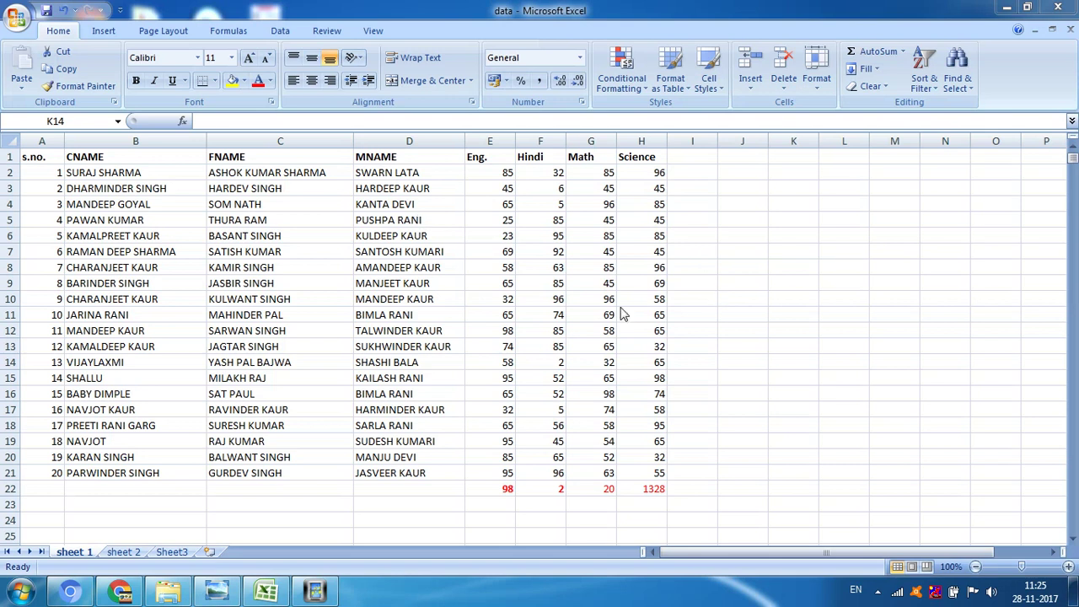
# Step: Review the MAX, MIN, COUNT and SUM summary formulas in cells E22 to H22
pyautogui.click(502, 490)
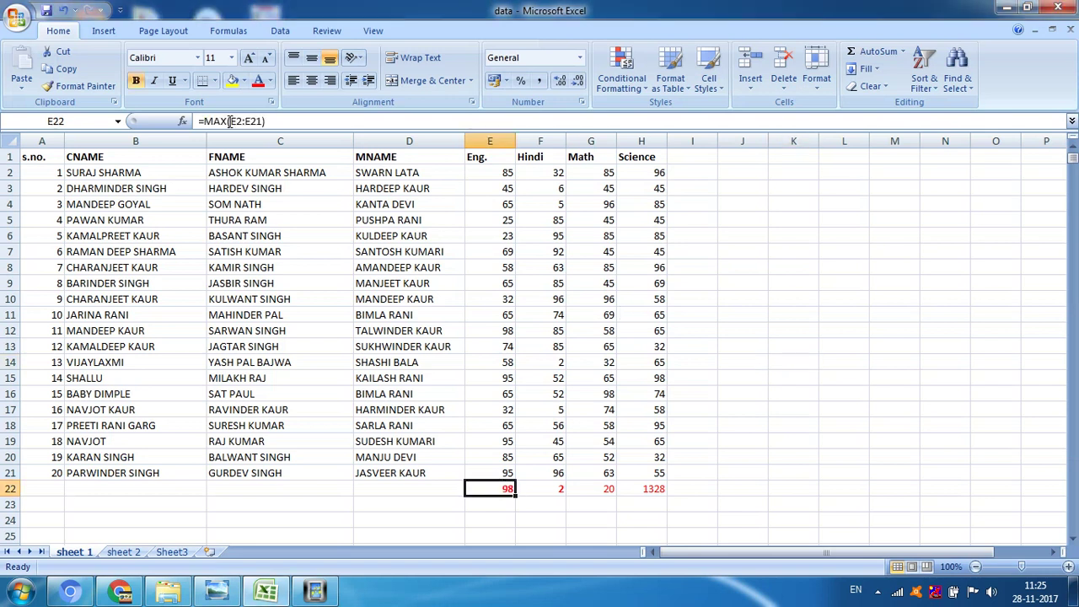
pyautogui.click(541, 490)
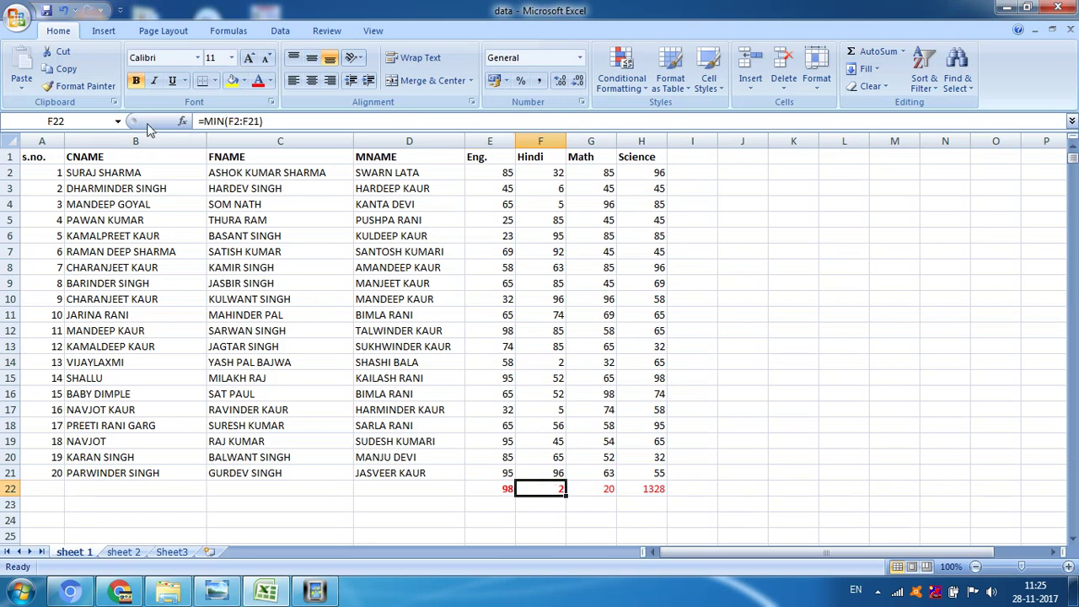
pyautogui.click(583, 488)
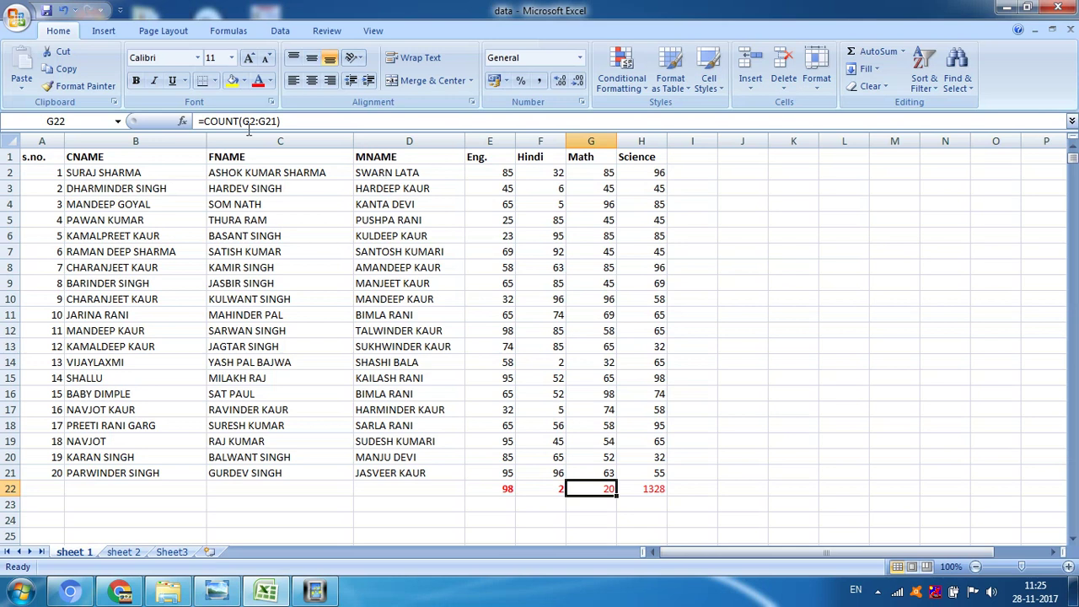
pyautogui.click(654, 488)
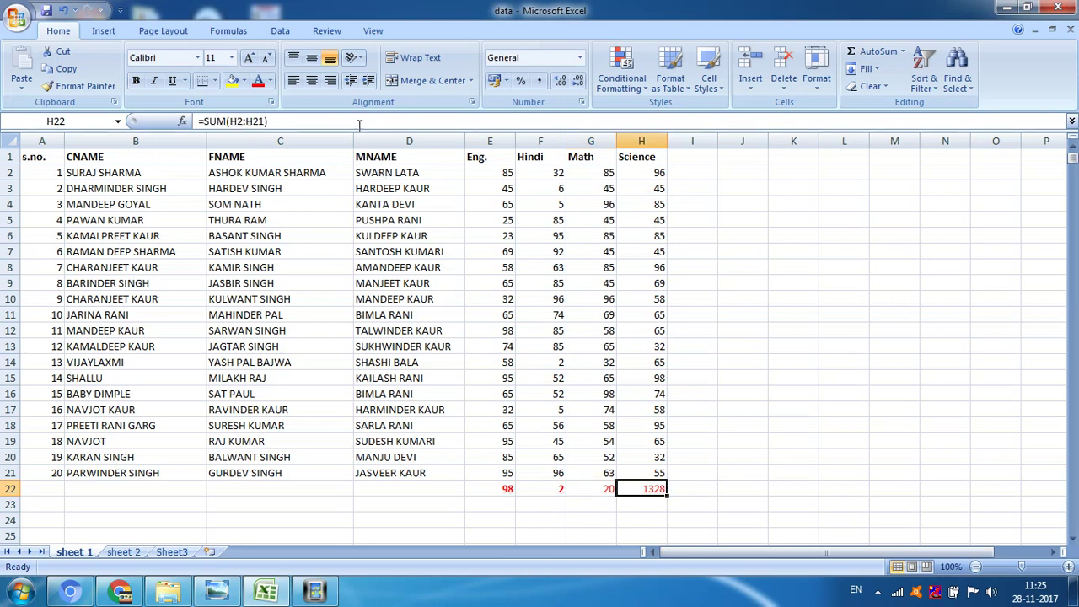
# Step: Add the column heading s.s. in cell I1
pyautogui.click(681, 152)
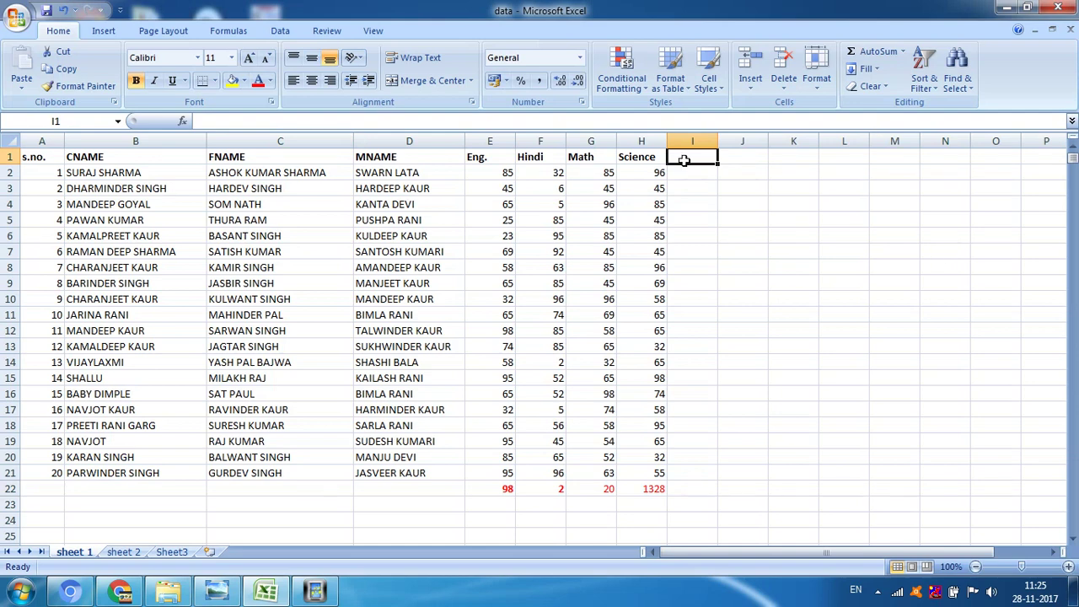
pyautogui.write('s.')
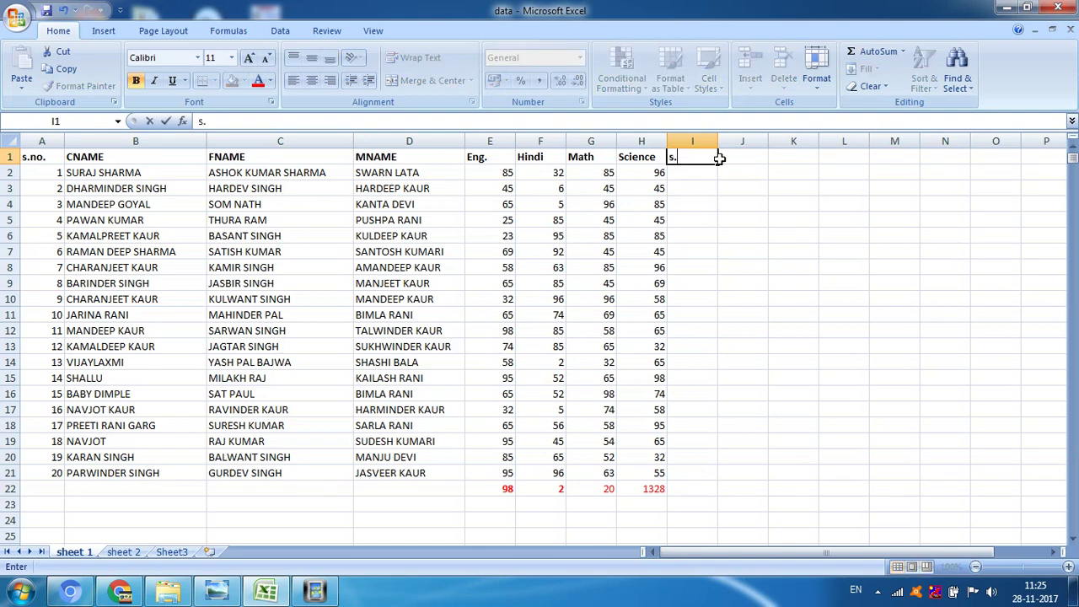
pyautogui.write('s.')
pyautogui.click(701, 174)
# Step: Enter s.s. marks in I2 to I10, starting 56, 85, 96, and correct the mistyped I6 and I7 entries
pyautogui.write('565')
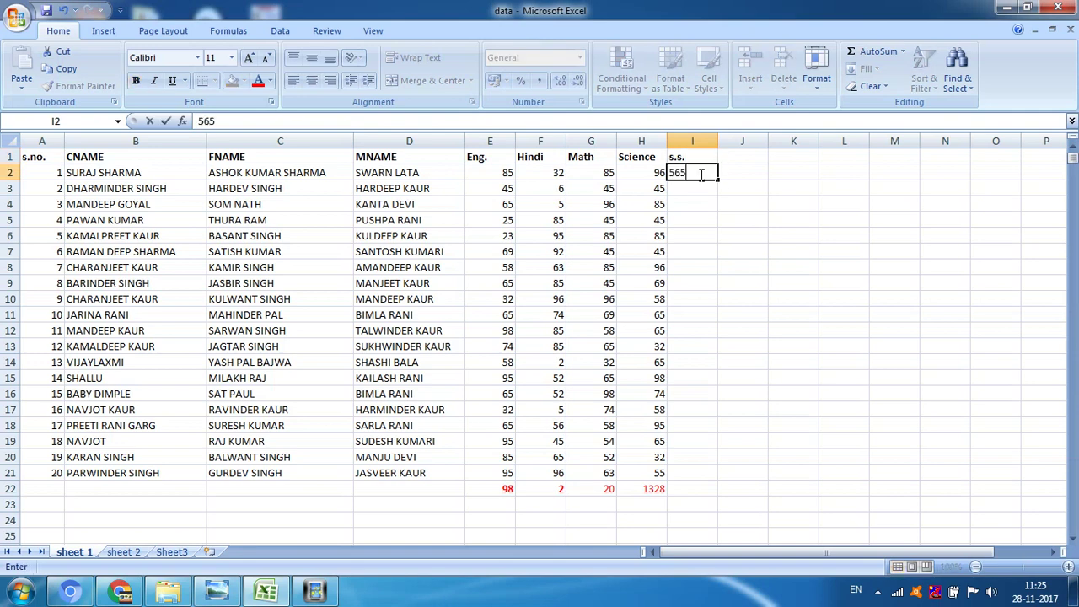
pyautogui.write('+36+')
pyautogui.press('BackSpace')
pyautogui.press('BackSpace')
pyautogui.press('BackSpace')
pyautogui.press('BackSpace')
pyautogui.press('BackSpace')
pyautogui.write('6')
pyautogui.press('Return')
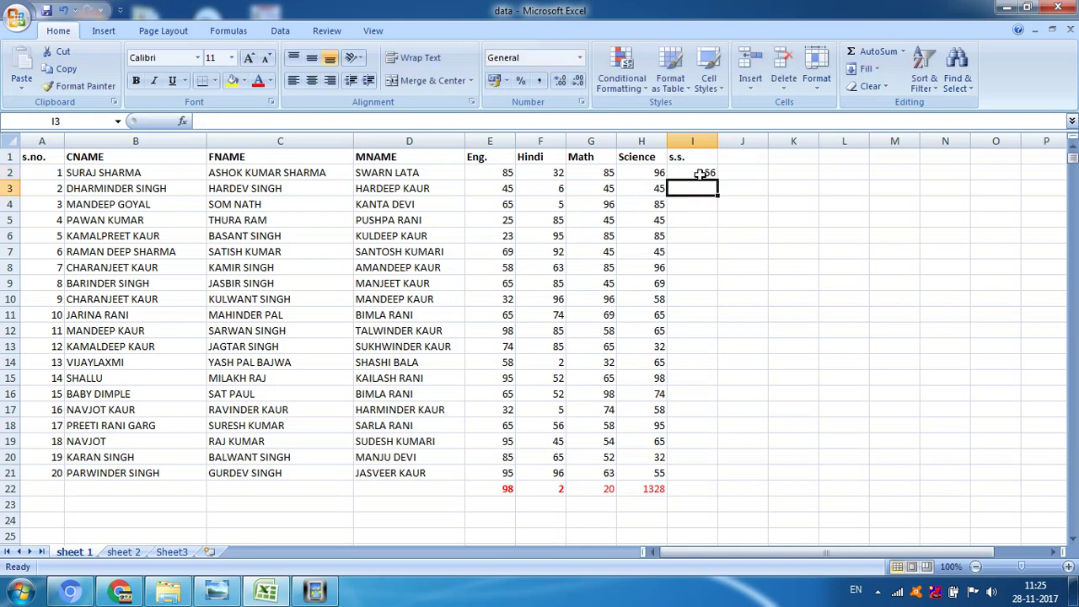
pyautogui.write('85')
pyautogui.press('Return')
pyautogui.write('85')
pyautogui.press('Return')
pyautogui.write('9')
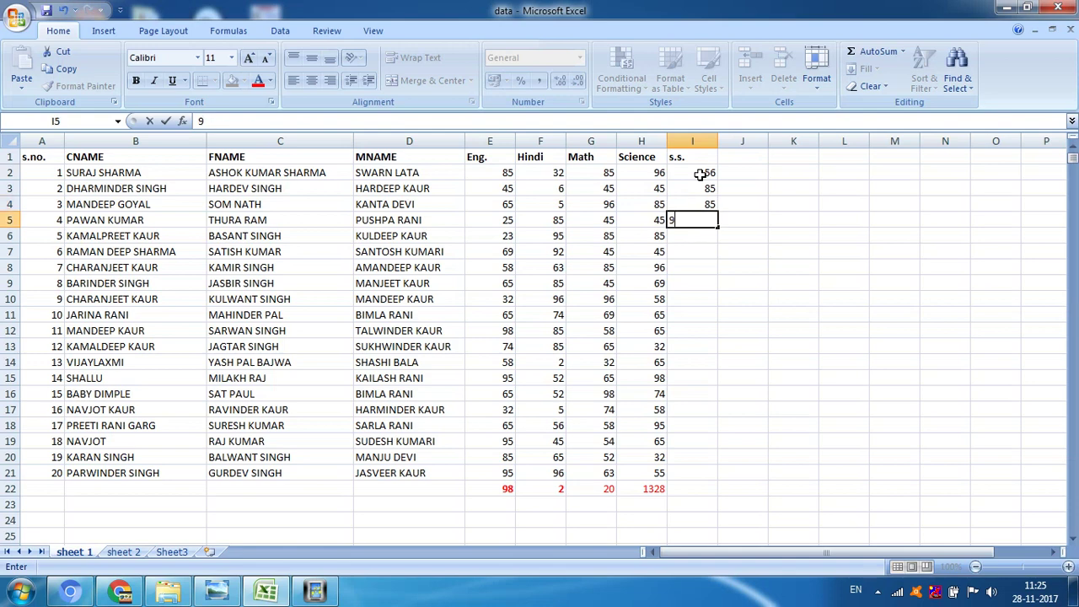
pyautogui.write('6')
pyautogui.press('Return')
pyautogui.write('7')
pyautogui.press('Return')
pyautogui.write('5')
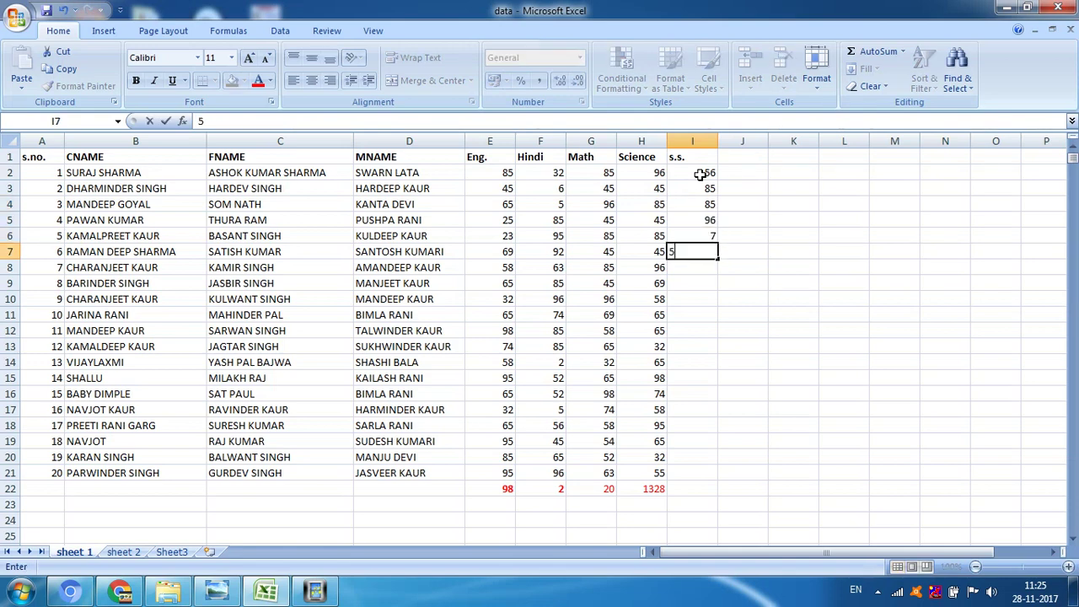
pyautogui.press('Up')
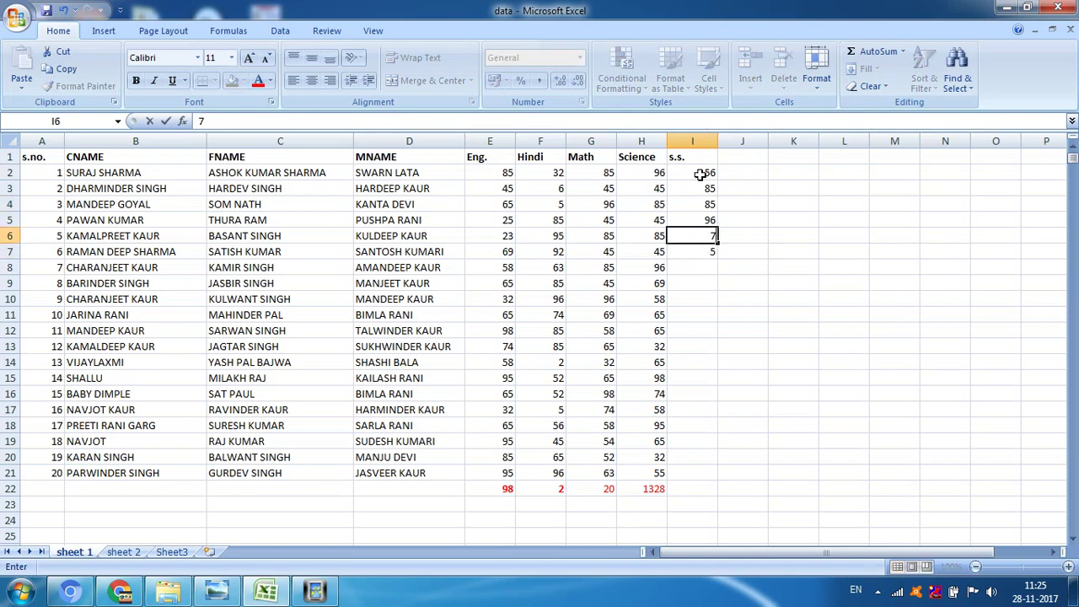
pyautogui.write('5')
pyautogui.press('Return')
pyautogui.write('385')
pyautogui.press('Return')
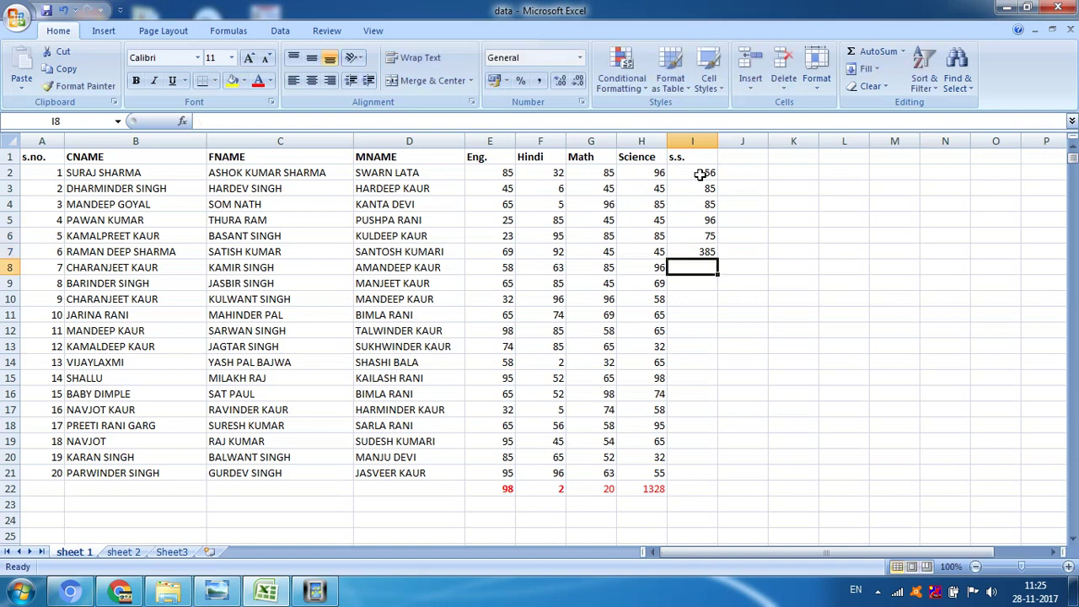
pyautogui.press('Up')
pyautogui.write('85')
pyautogui.press('Return')
pyautogui.write('26')
pyautogui.press('Return')
pyautogui.write('85')
pyautogui.press('Return')
pyautogui.write('96')
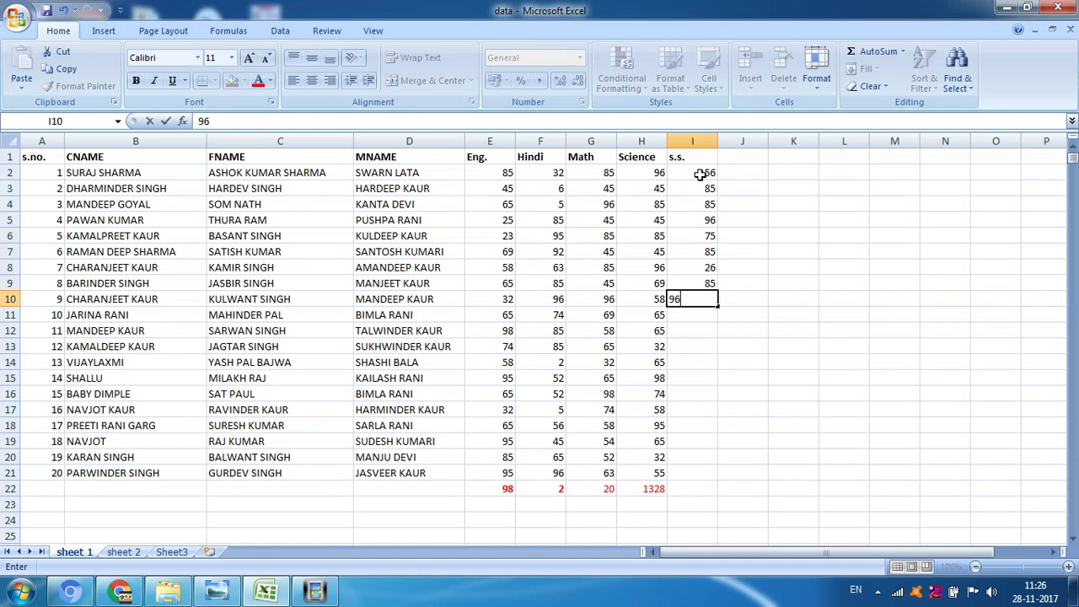
pyautogui.press('Return')
# Step: Enter the remaining s.s. marks 74, 25, 52, 85, 45, 65, 85, 96, 42, 53 and 63
pyautogui.write('74')
pyautogui.press('Return')
pyautogui.write('25')
pyautogui.press('Return')
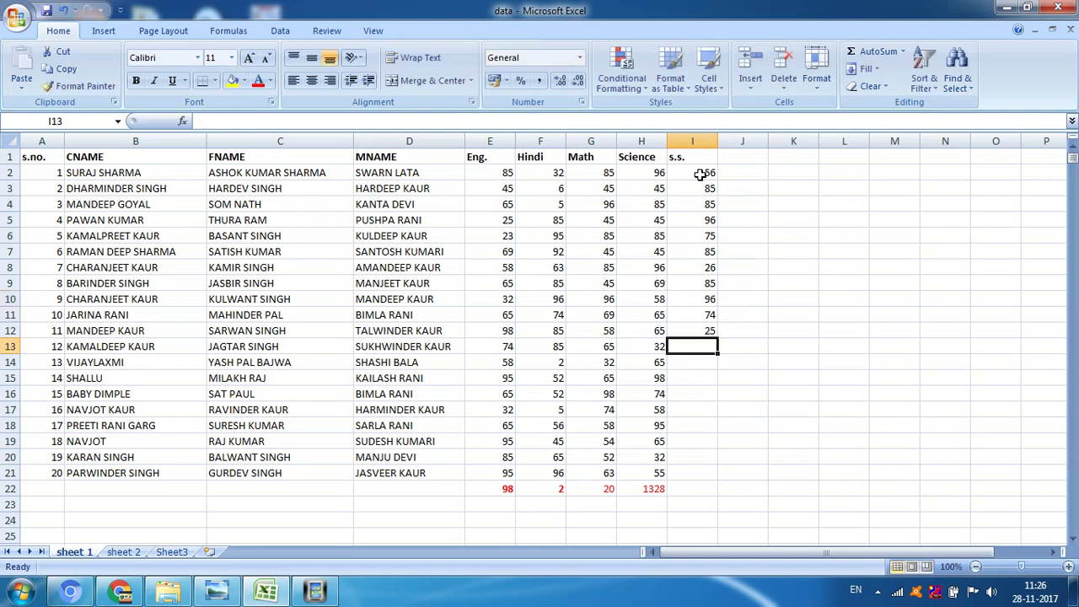
pyautogui.write('52')
pyautogui.press('Return')
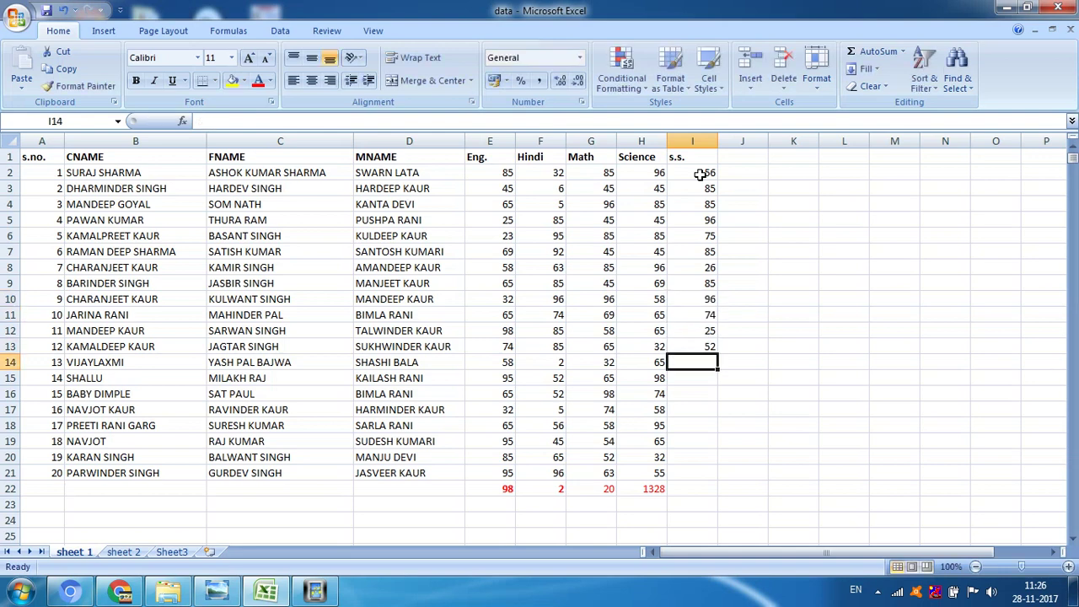
pyautogui.write('85')
pyautogui.press('Return')
pyautogui.write('45')
pyautogui.press('Return')
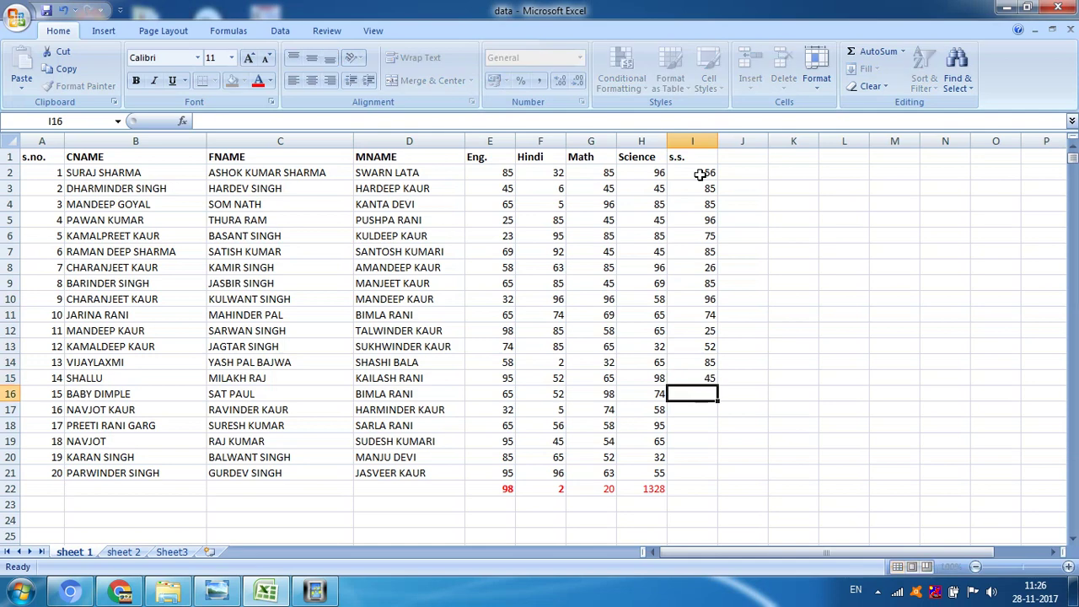
pyautogui.write('65')
pyautogui.press('Return')
pyautogui.write('8')
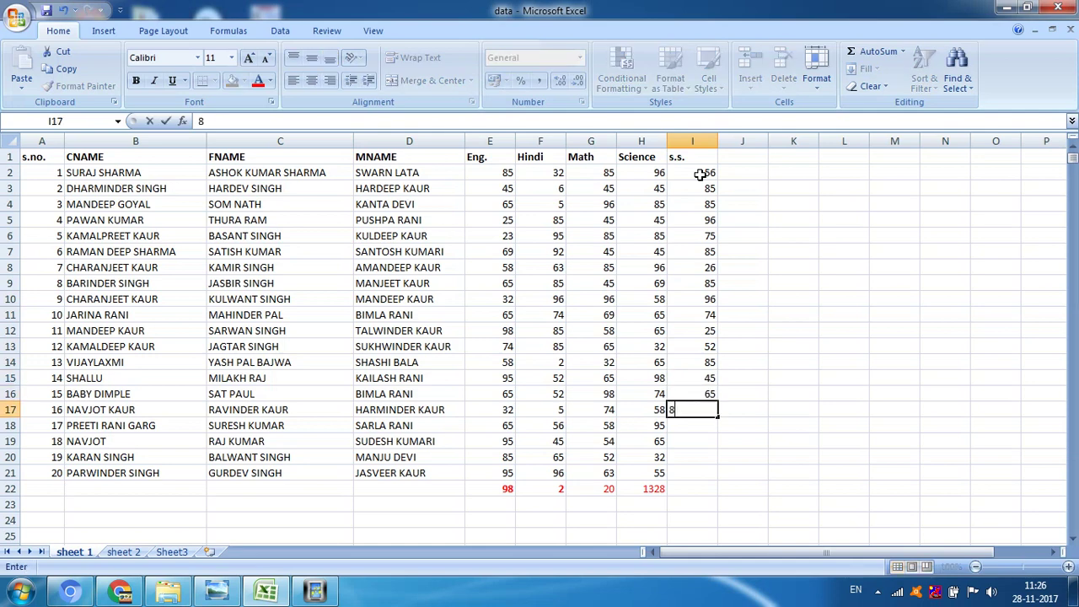
pyautogui.write('5')
pyautogui.press('Return')
pyautogui.write('96')
pyautogui.press('Return')
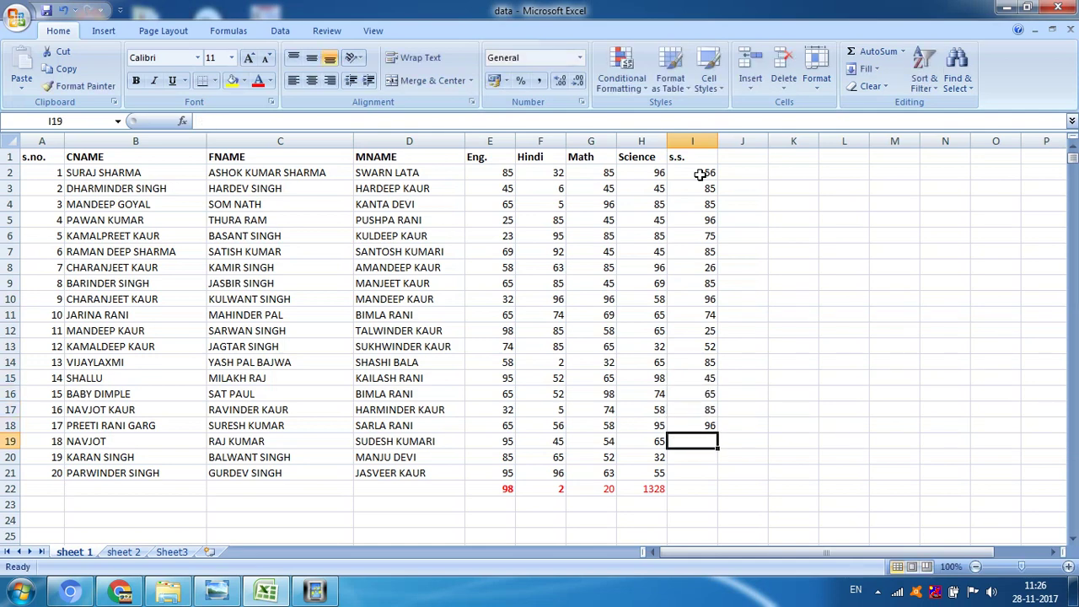
pyautogui.write('42')
pyautogui.press('Return')
pyautogui.write('53')
pyautogui.press('Return')
pyautogui.write('6')
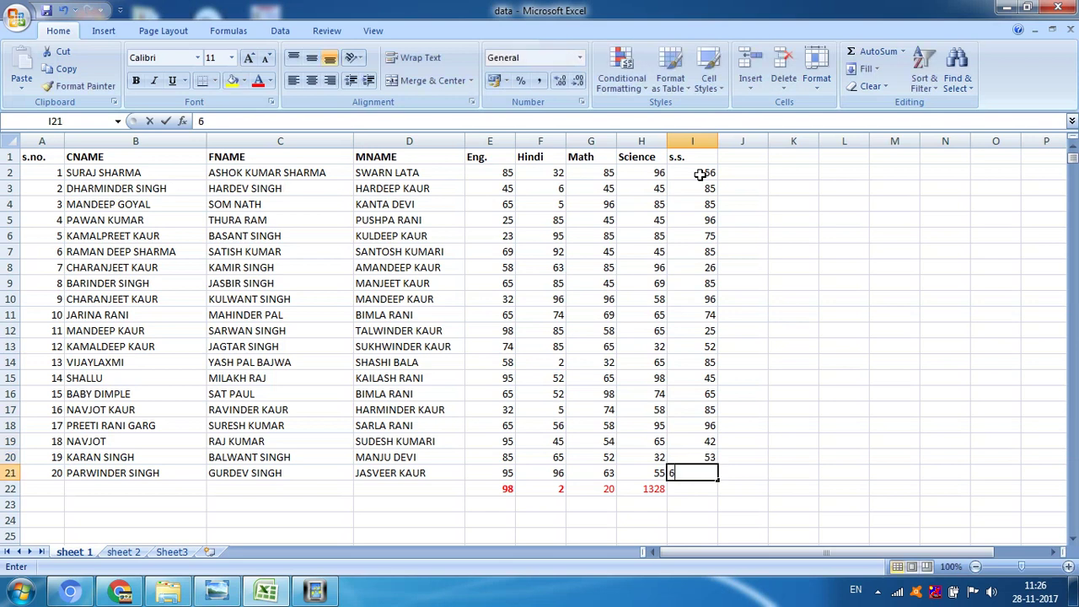
pyautogui.write('3')
pyautogui.press('Return')
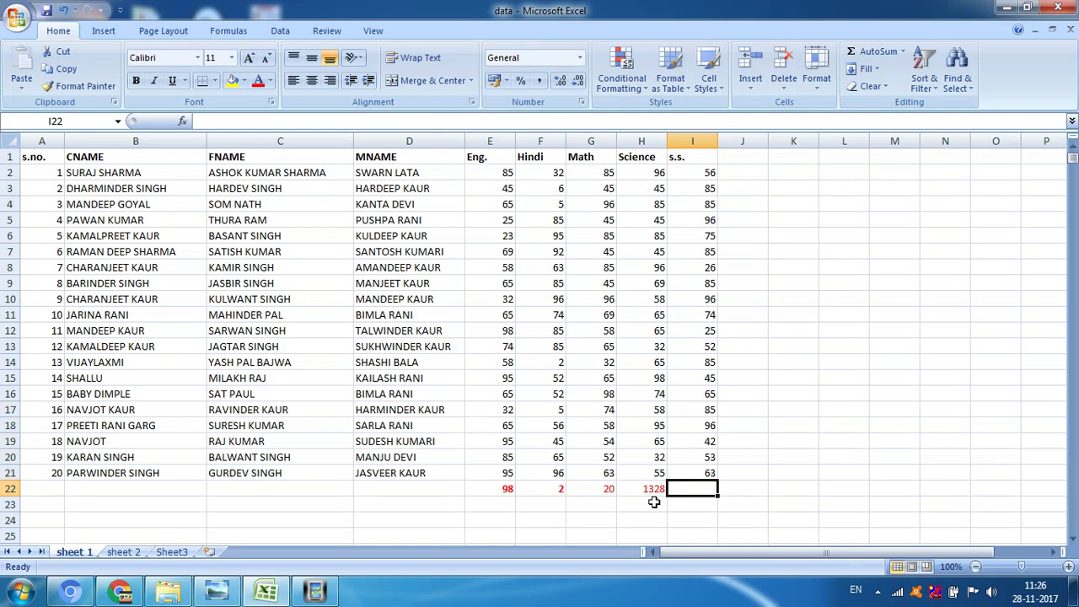
# Step: Enter =AVERAGE(I2:I21) in I22 to average the s.s. marks, giving 68.7
pyautogui.write('=(')
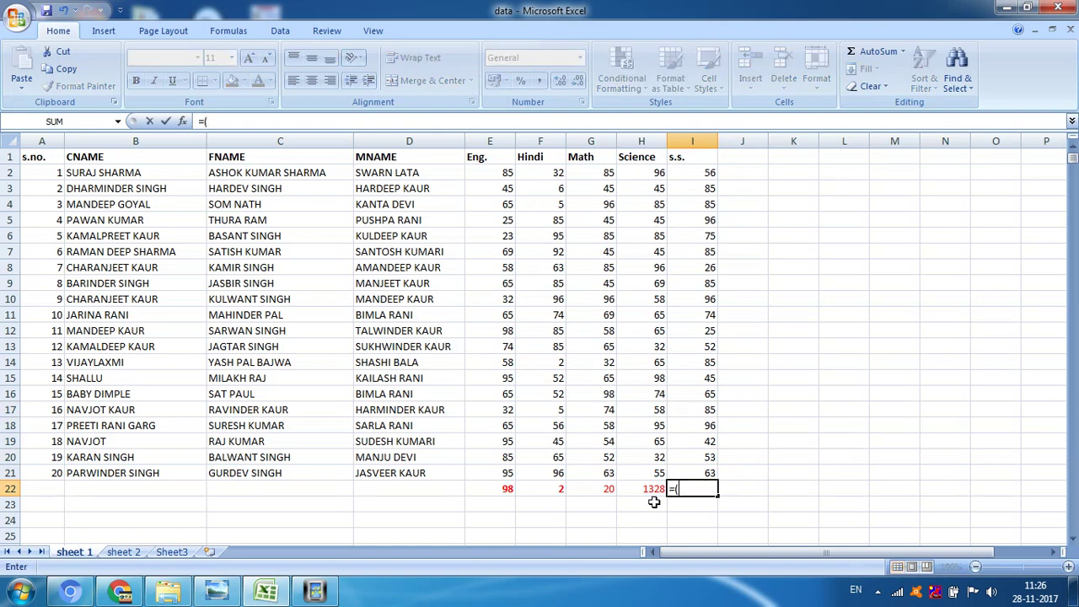
pyautogui.write('av')
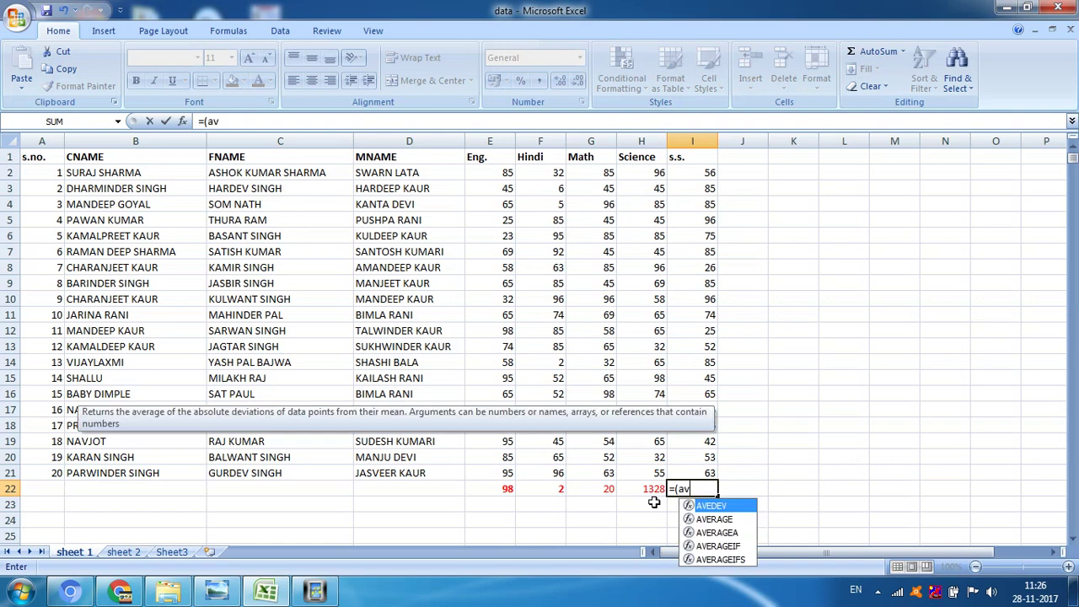
pyautogui.write('ersa')
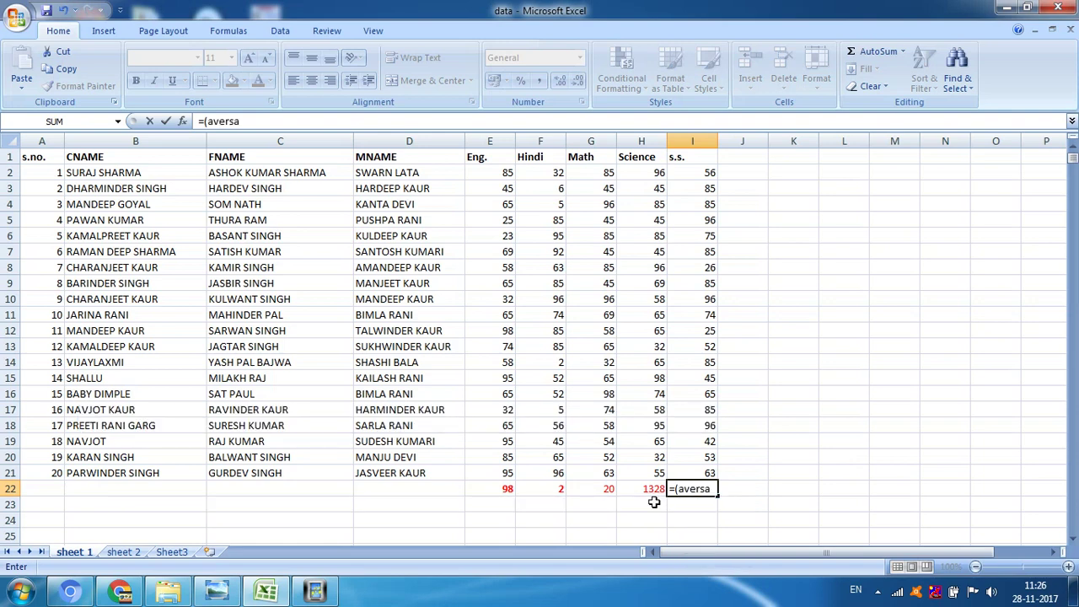
pyautogui.press('BackSpace')
pyautogui.press('BackSpace')
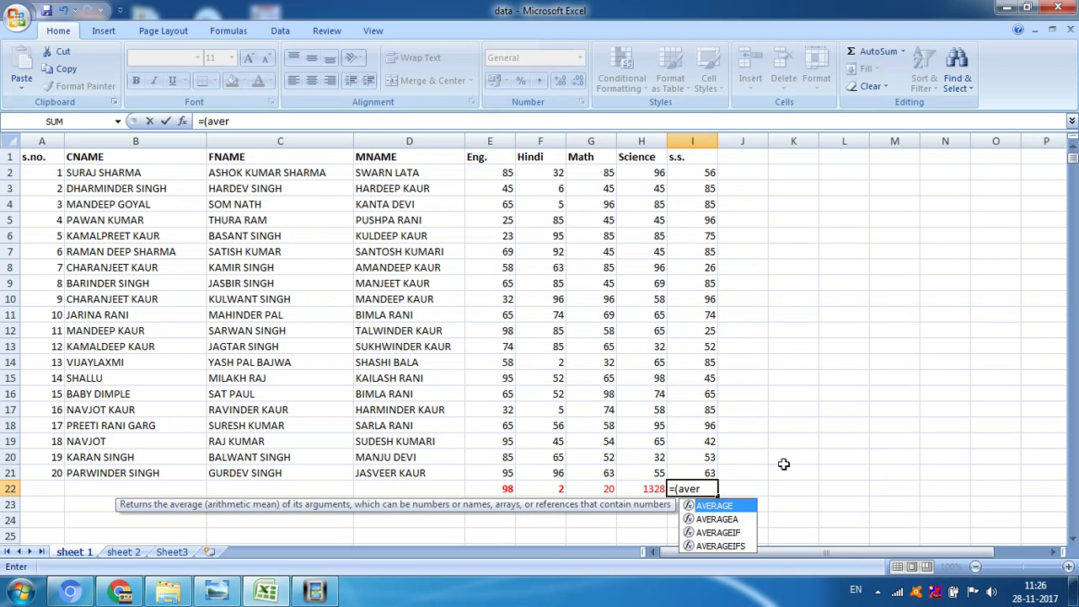
pyautogui.write('age')
pyautogui.press('BackSpace')
pyautogui.press('BackSpace')
pyautogui.press('BackSpace')
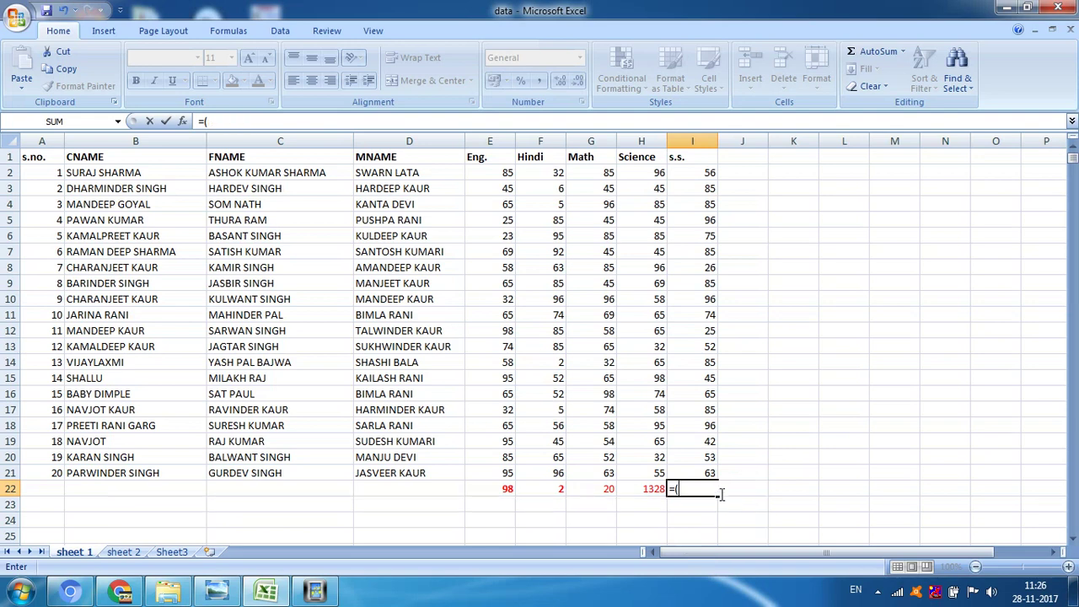
pyautogui.press('BackSpace')
pyautogui.write('aver')
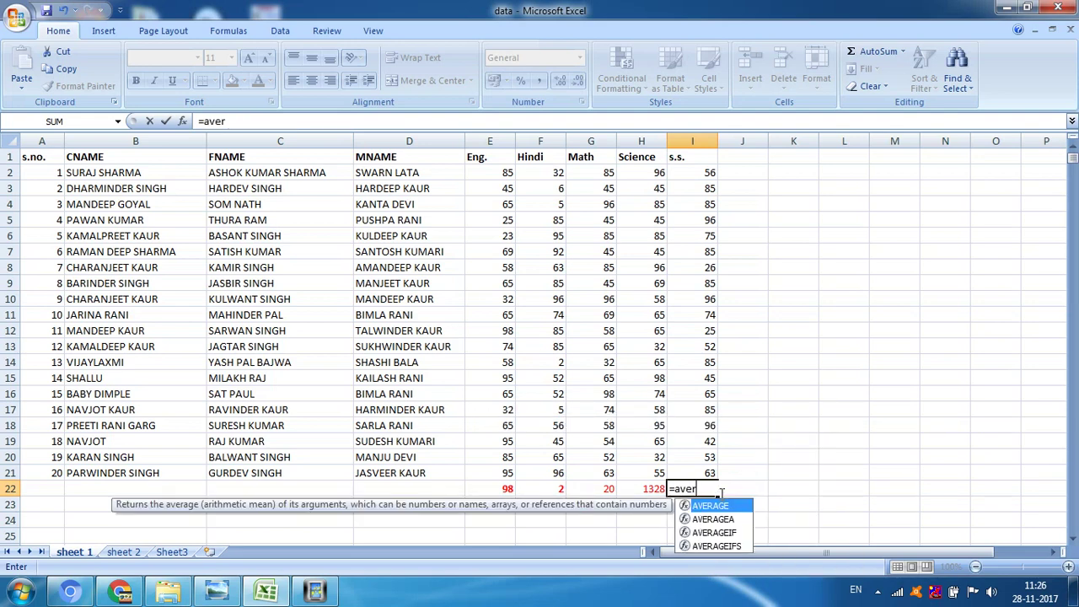
pyautogui.write('age')
pyautogui.write('(')
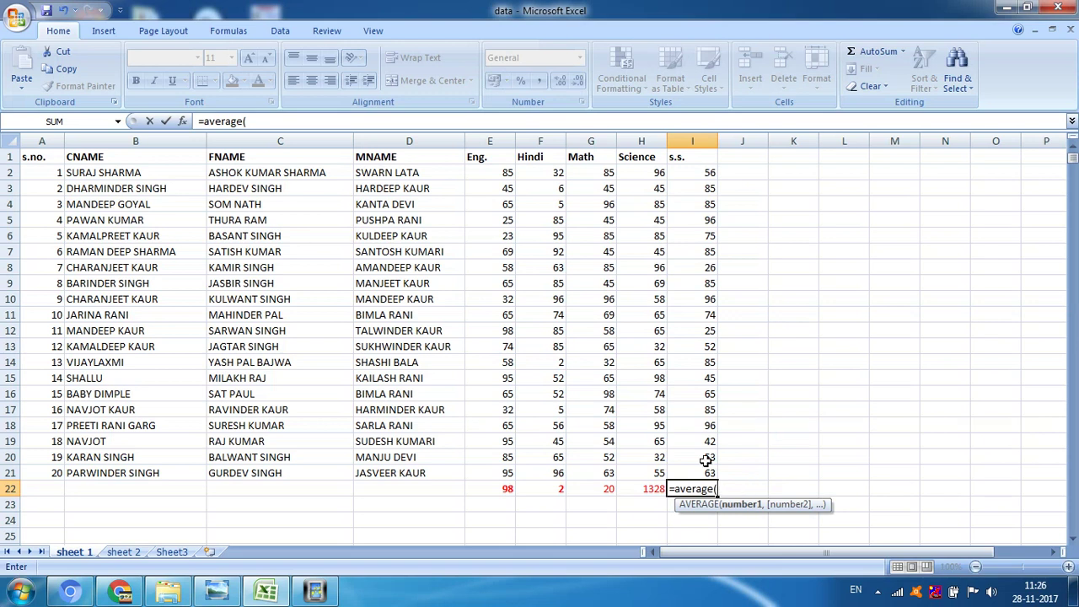
pyautogui.moveTo(707, 171); pyautogui.dragTo(705, 473)
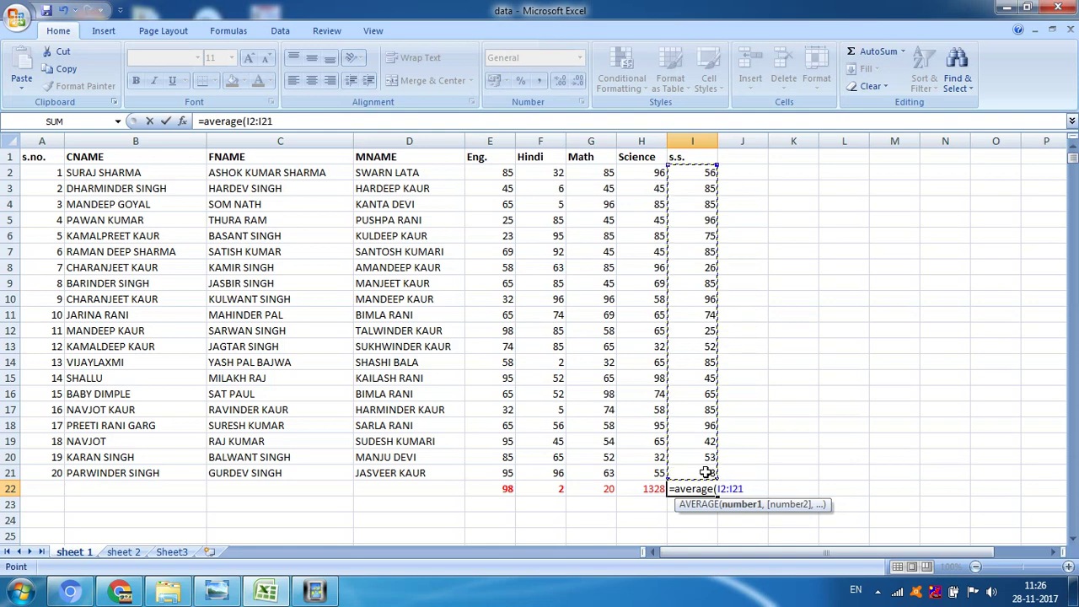
pyautogui.write(')')
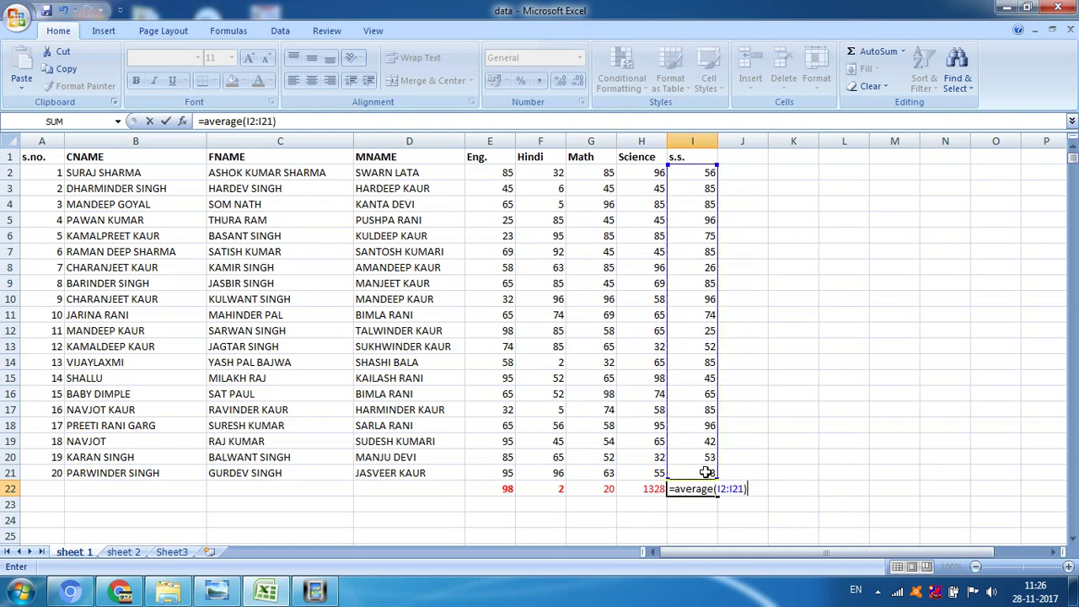
pyautogui.press('Return')
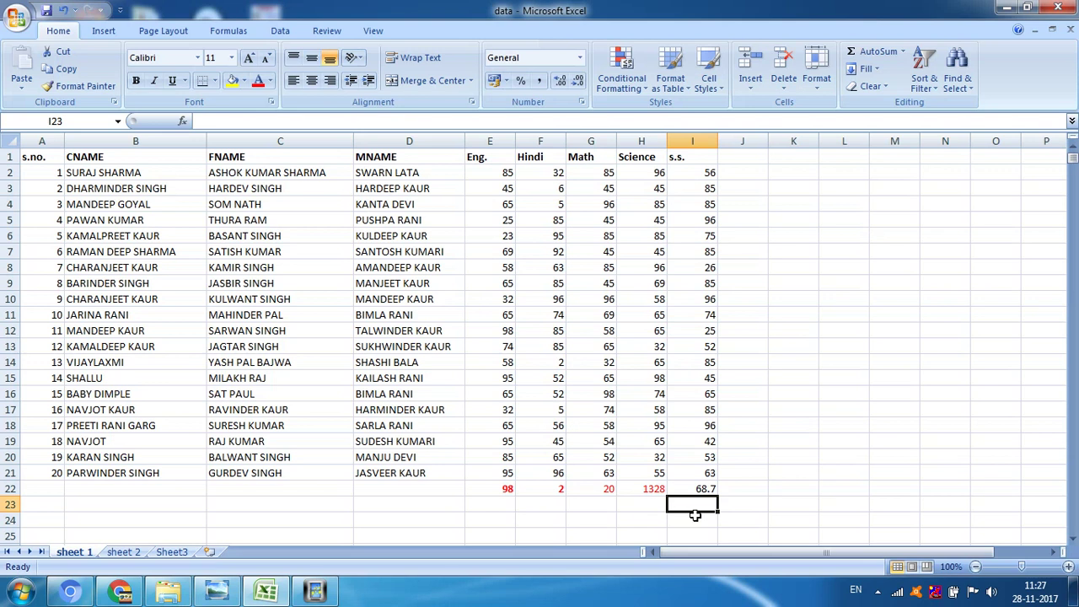
# Step: Check the I22 average formula and select the first student's five subject marks
pyautogui.click(703, 488)
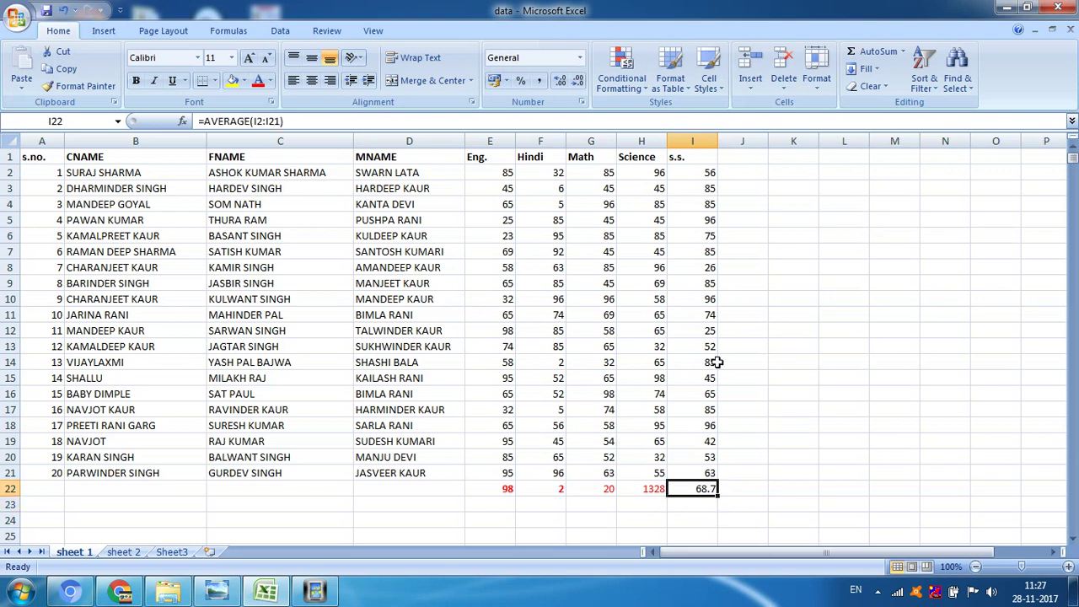
pyautogui.click(758, 157)
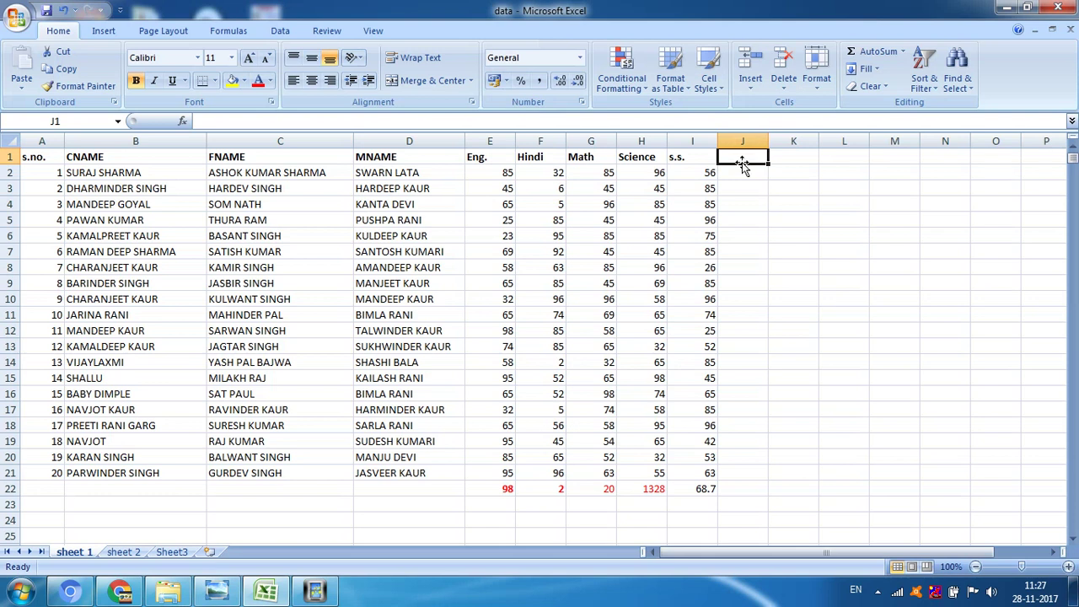
pyautogui.moveTo(514, 172); pyautogui.dragTo(707, 172)
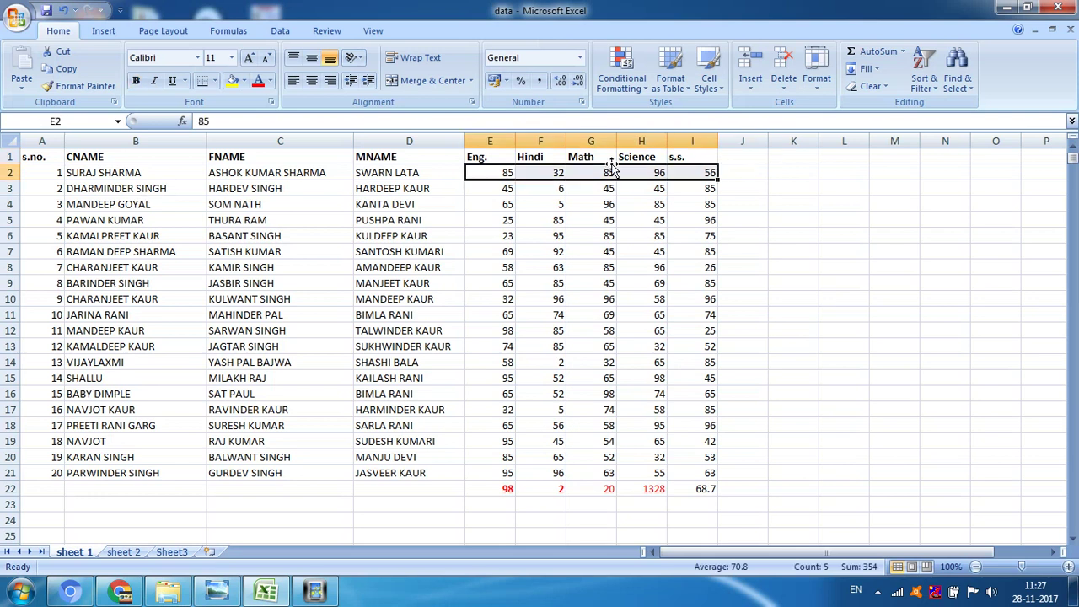
# Step: Type the headings 'obtained marks' in J1 and 'total marks' in K1
pyautogui.click(760, 157)
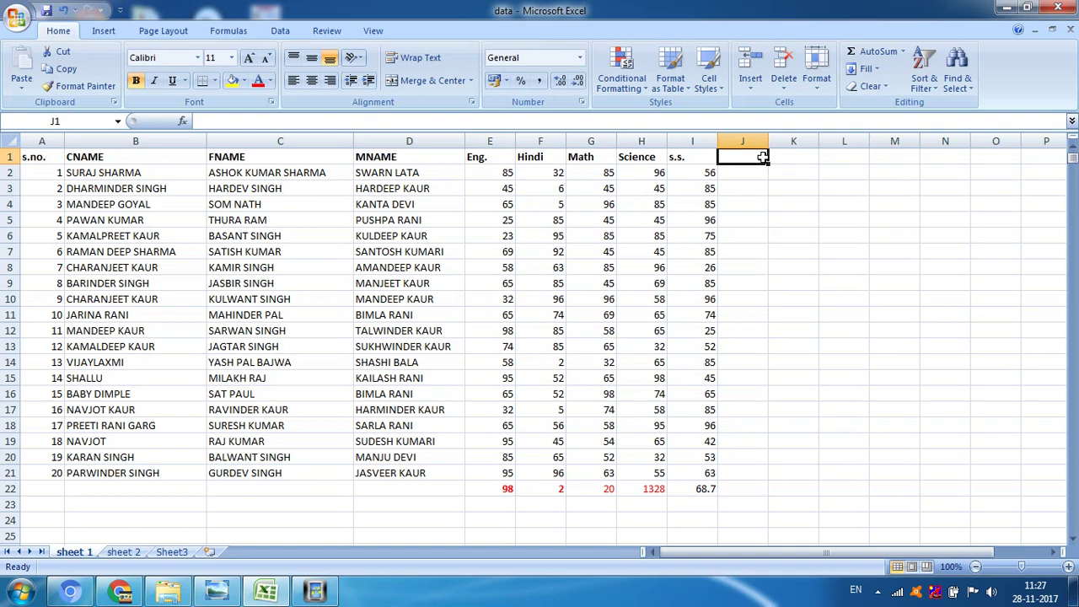
pyautogui.write('obtain')
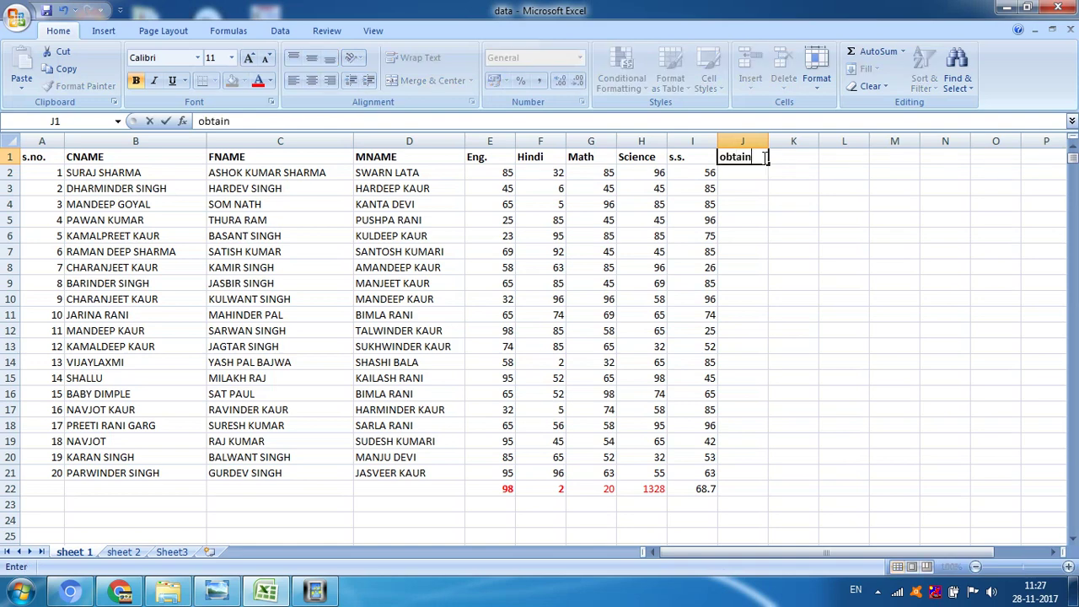
pyautogui.write('ed man')
pyautogui.press('BackSpace')
pyautogui.write('rks')
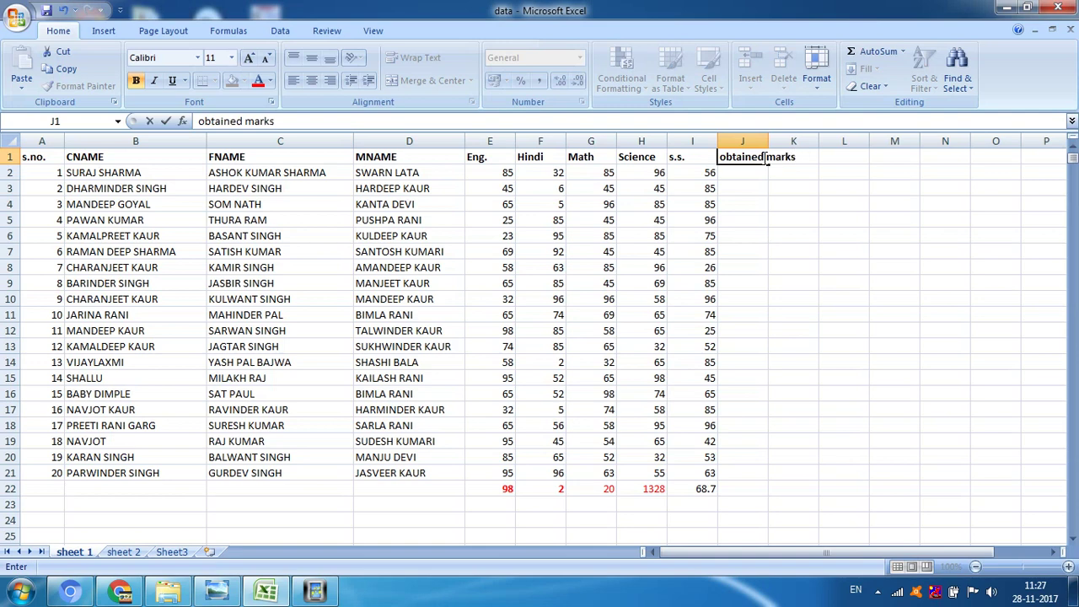
pyautogui.press('Return')
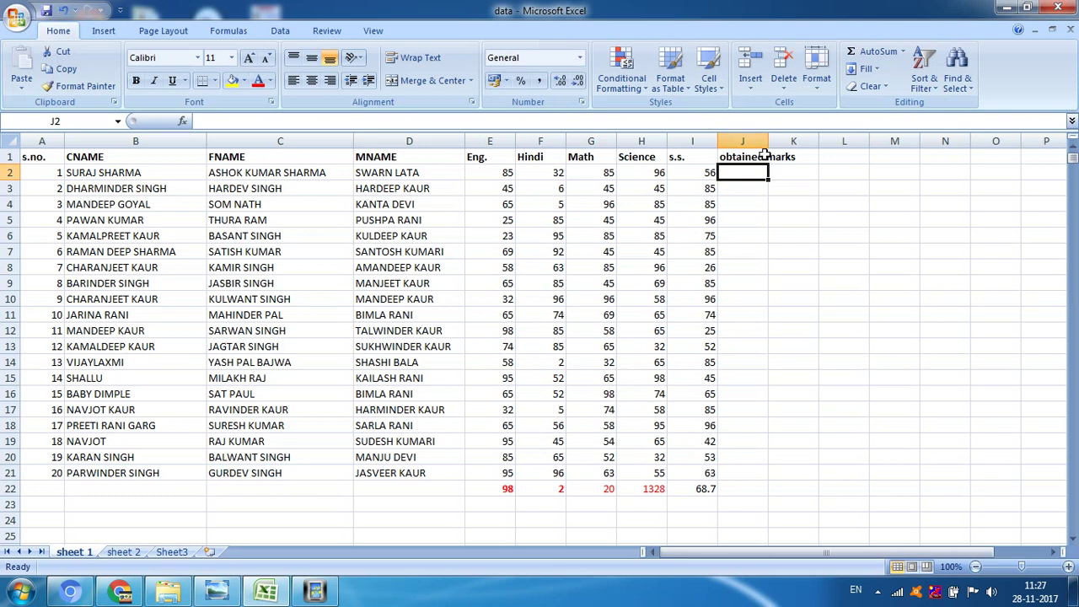
pyautogui.click(762, 156)
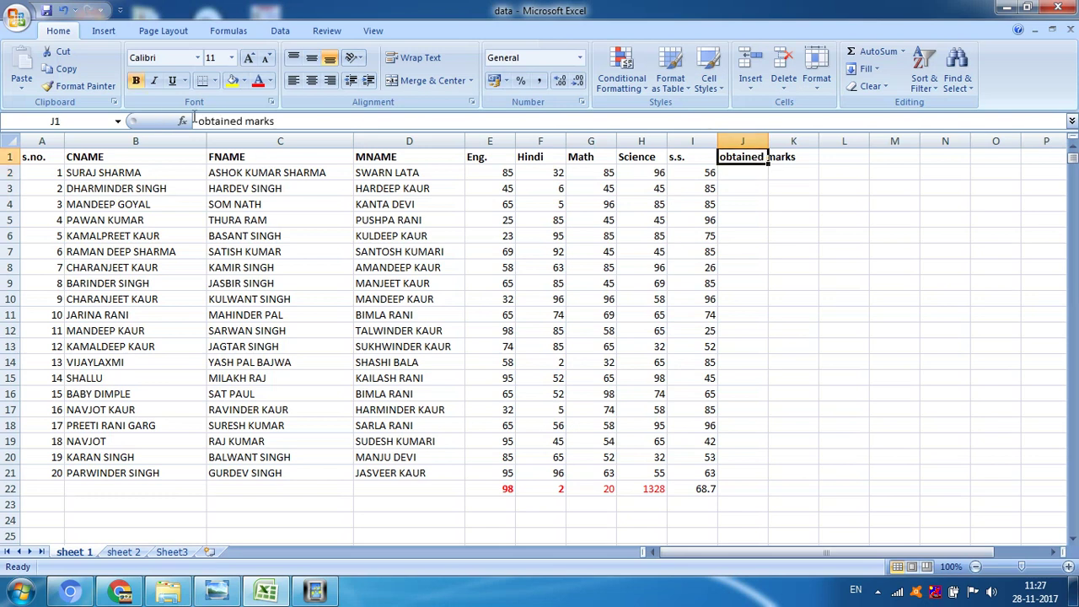
pyautogui.click(783, 157)
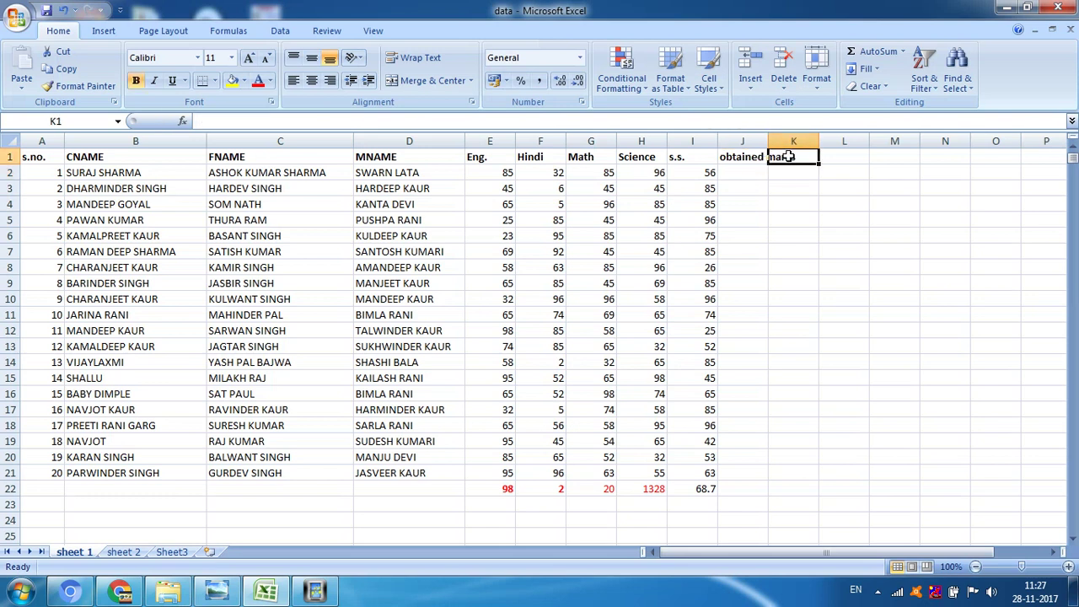
pyautogui.write('tot')
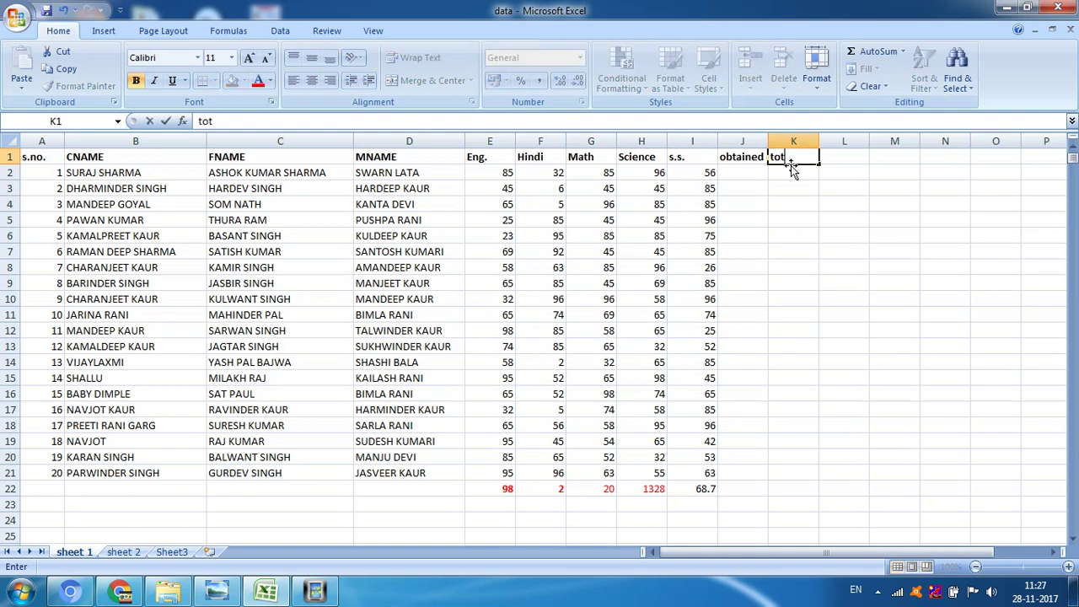
pyautogui.write('al mar')
pyautogui.write('ks')
pyautogui.click(807, 190)
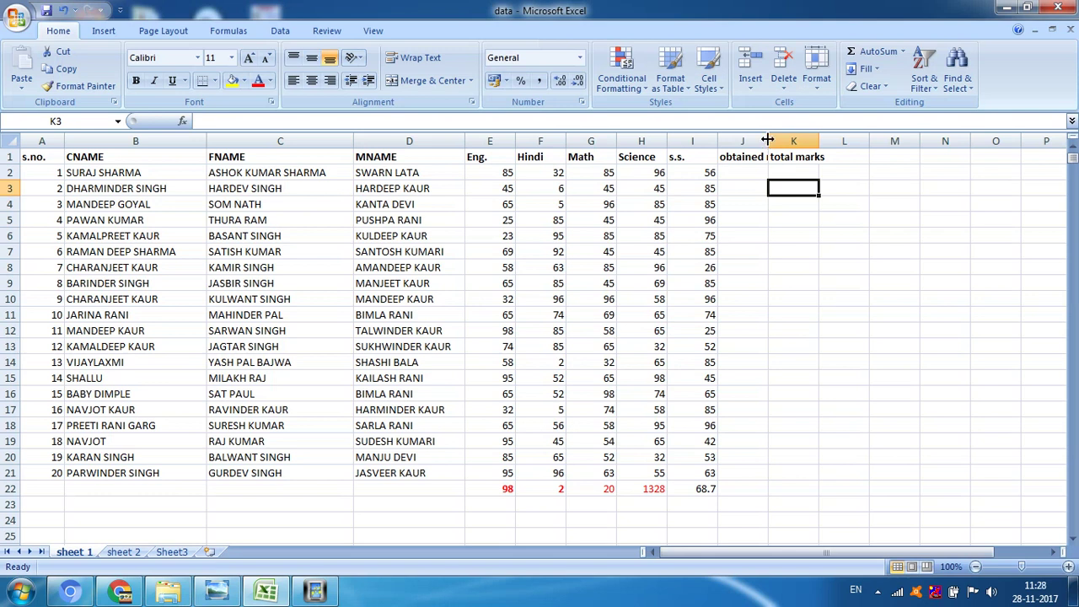
# Step: AutoFit column J so the 'obtained marks' heading fits
pyautogui.moveTo(767, 139); pyautogui.dragTo(816, 136)
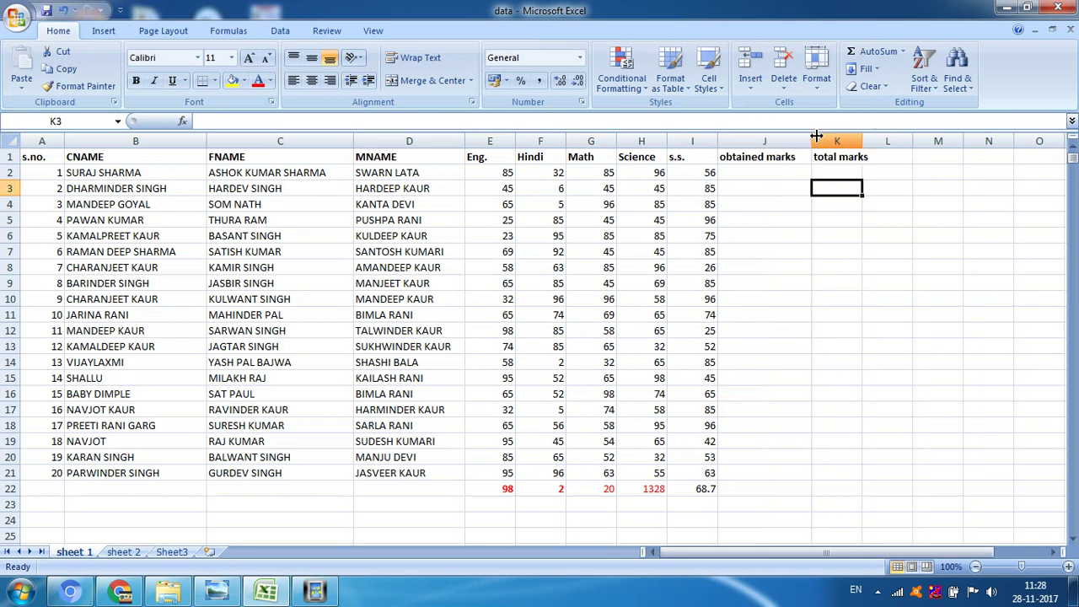
pyautogui.doubleClick(810, 139)
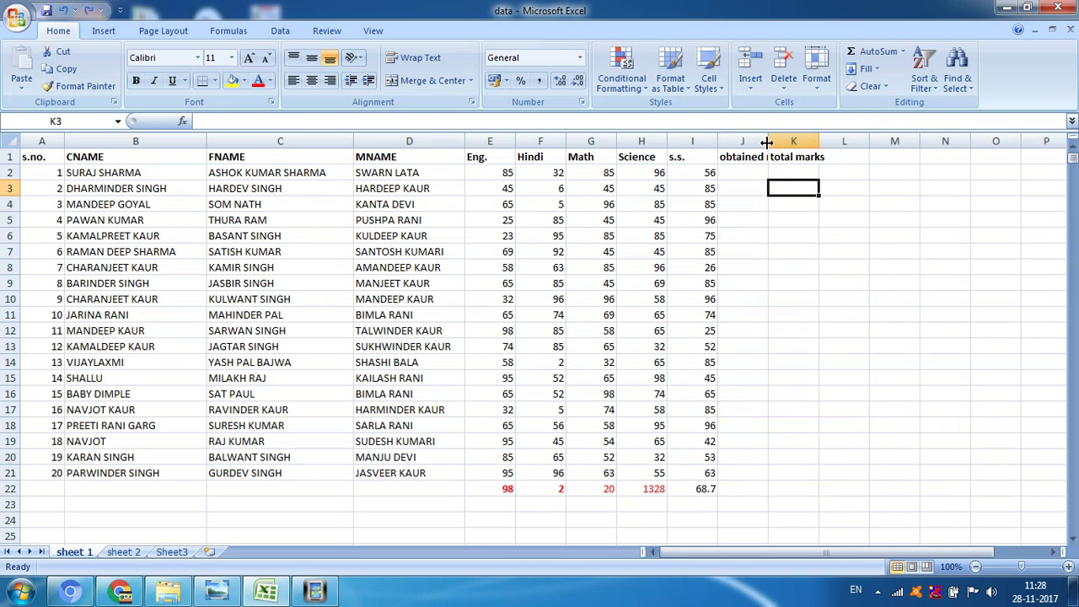
pyautogui.doubleClick(767, 141)
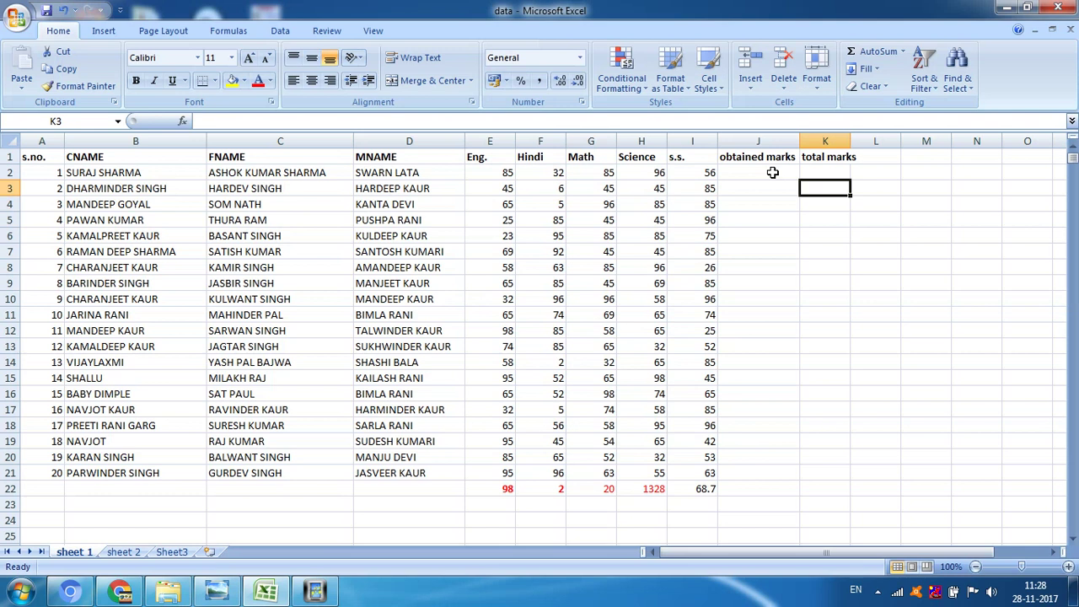
# Step: Select the first student's row of subject marks from E2 toward J2
pyautogui.click(772, 172)
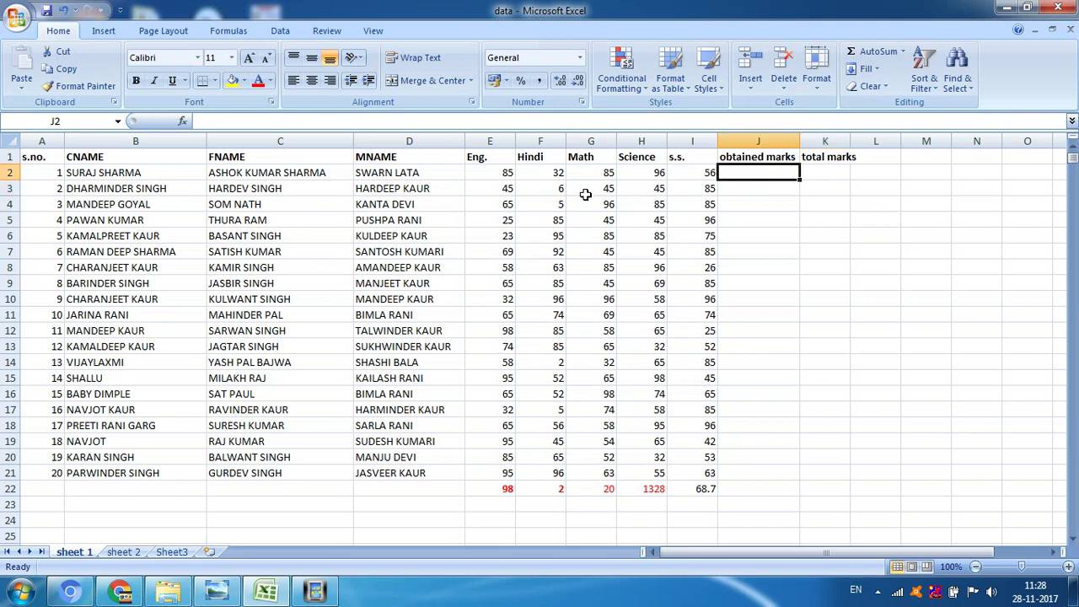
pyautogui.click(506, 173)
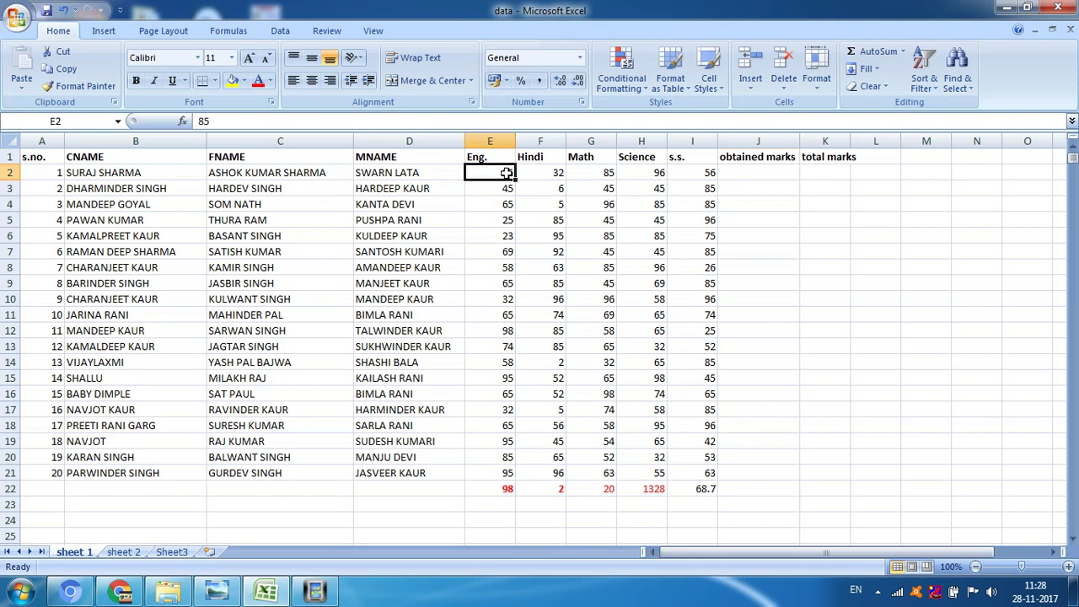
pyautogui.moveTo(505, 173); pyautogui.dragTo(708, 188)
pyautogui.moveTo(708, 187); pyautogui.dragTo(711, 175)
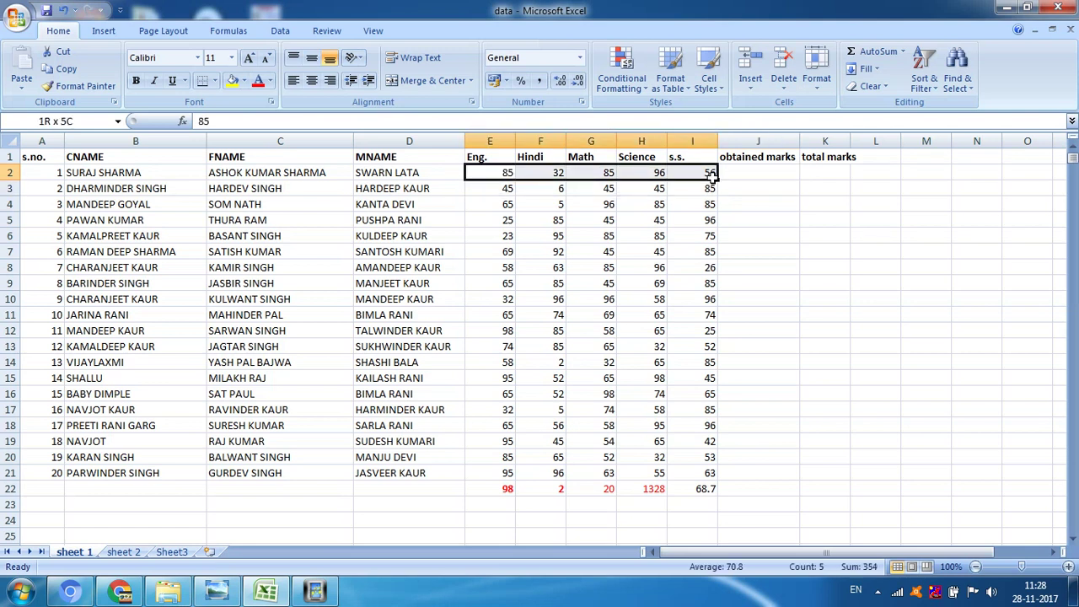
pyautogui.click(758, 251)
pyautogui.moveTo(501, 173); pyautogui.dragTo(767, 173)
pyautogui.click(765, 172)
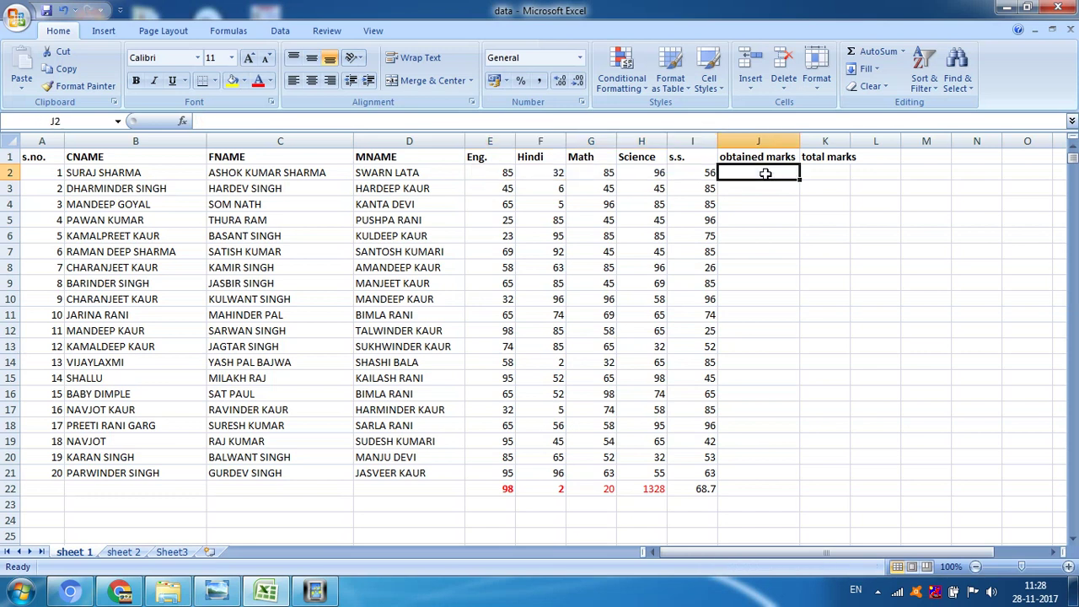
pyautogui.click(504, 171)
pyautogui.moveTo(504, 171); pyautogui.dragTo(739, 171)
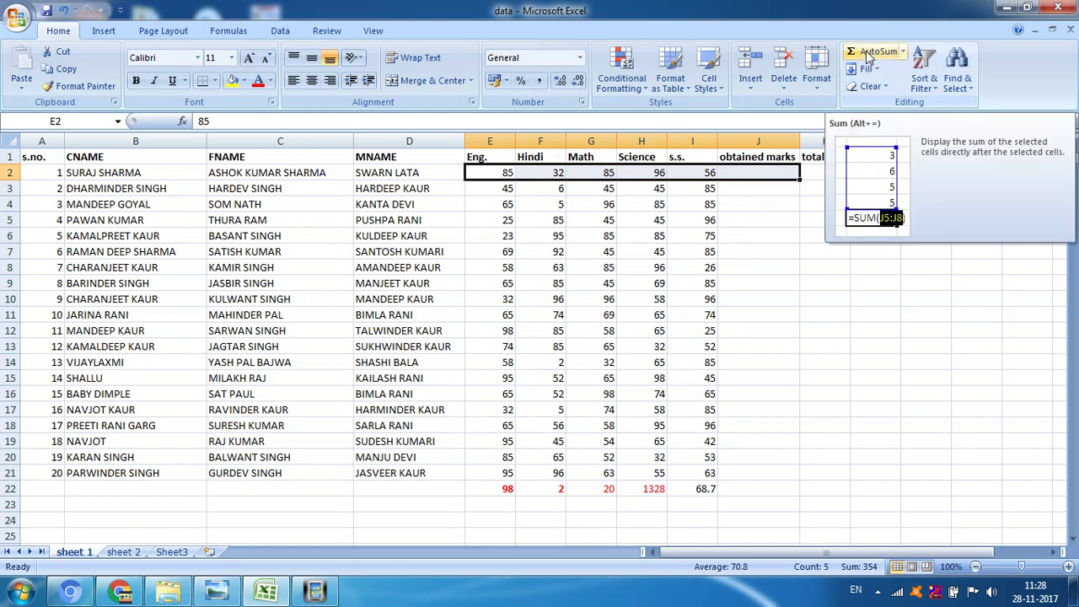
# Step: Enter =sum(E2:I2) in J2, giving 354 obtained marks for the first student
pyautogui.click(758, 173)
pyautogui.write('=')
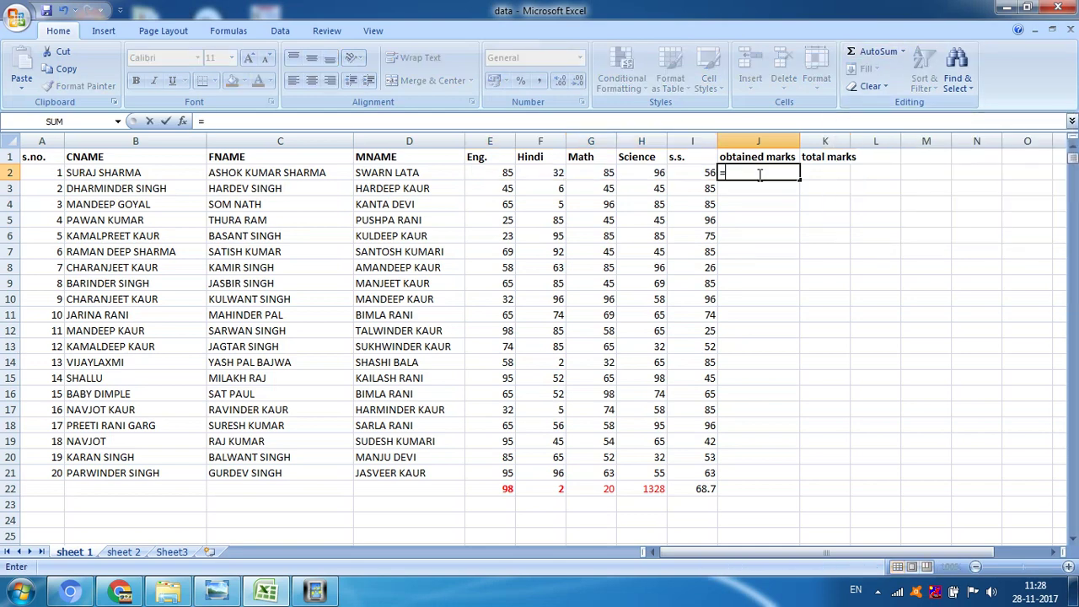
pyautogui.write('sum')
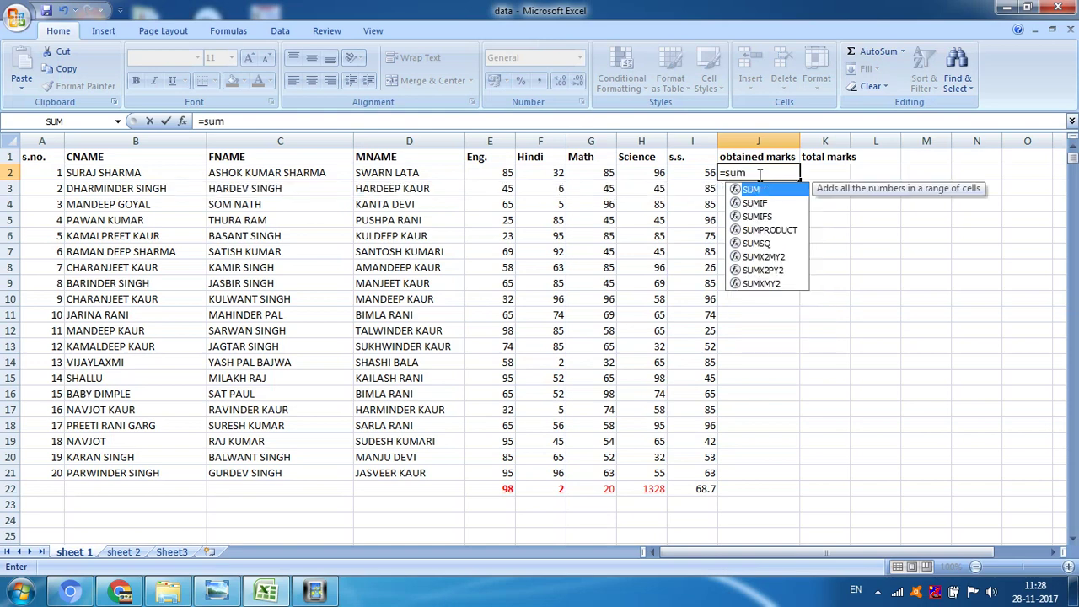
pyautogui.write('(')
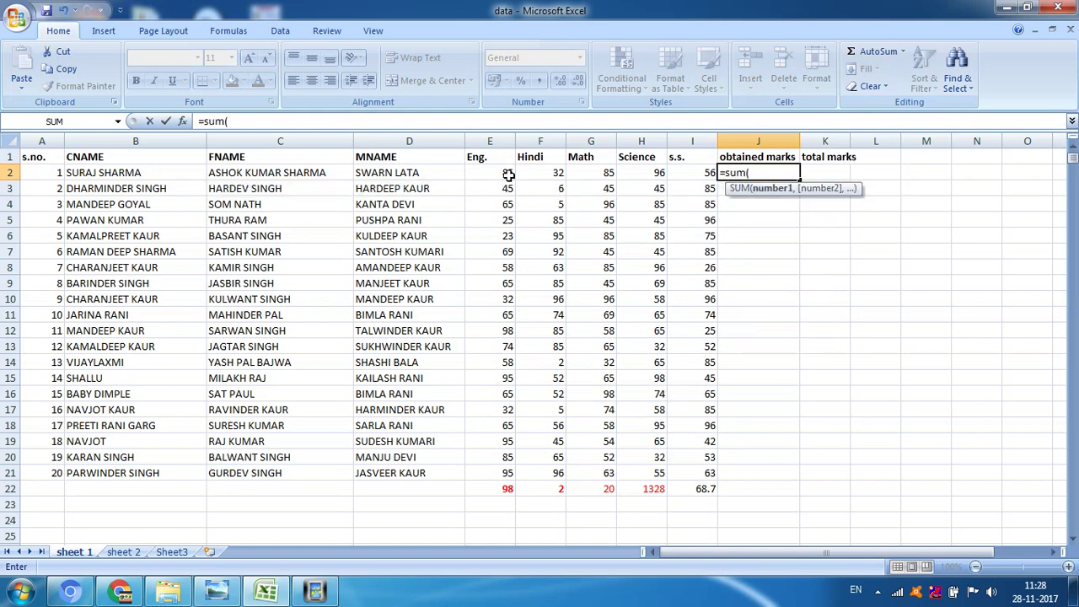
pyautogui.moveTo(507, 172); pyautogui.dragTo(689, 172)
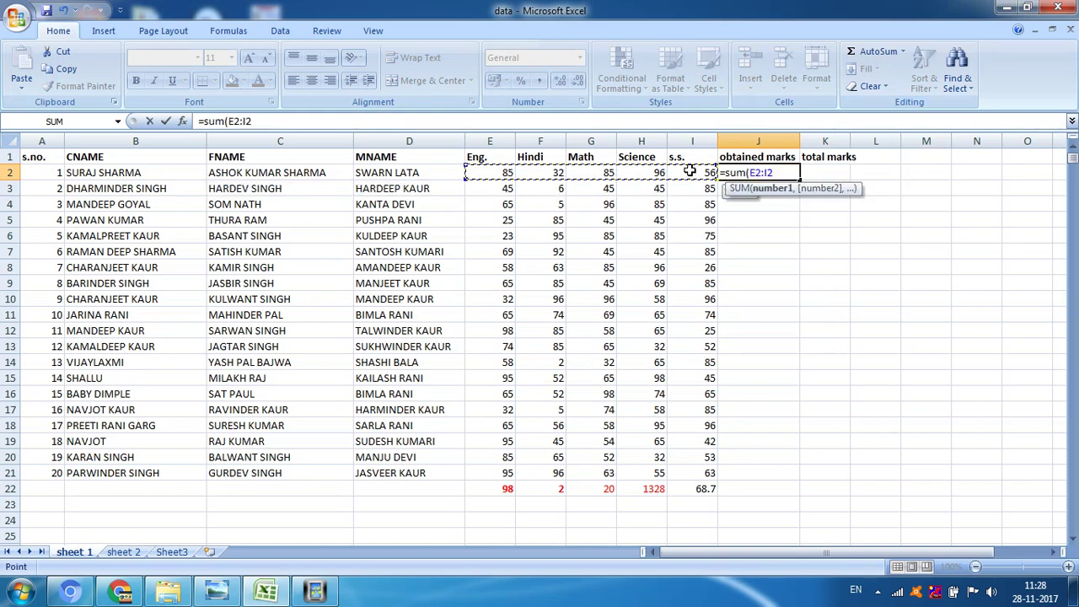
pyautogui.write(')')
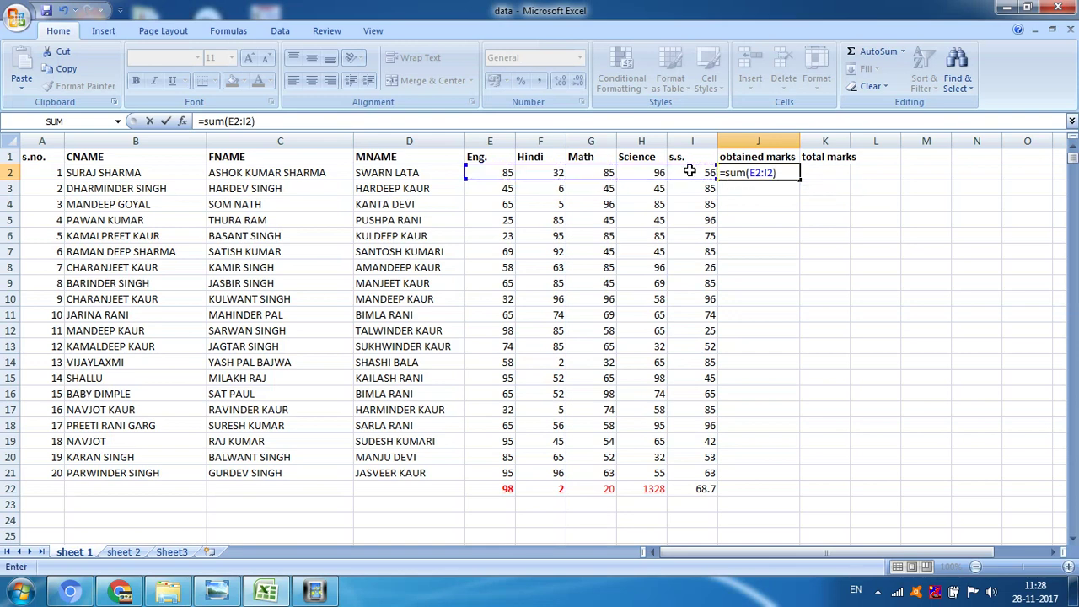
pyautogui.press('Return')
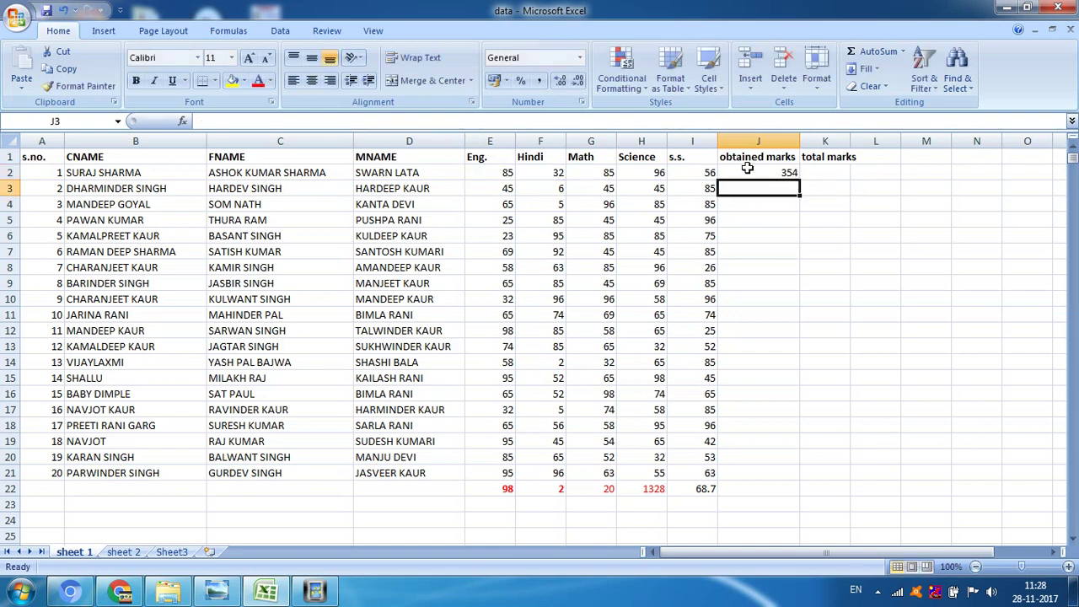
# Step: AutoSum the second student's marks into J3 and compare it with J2's formula
pyautogui.click(746, 169)
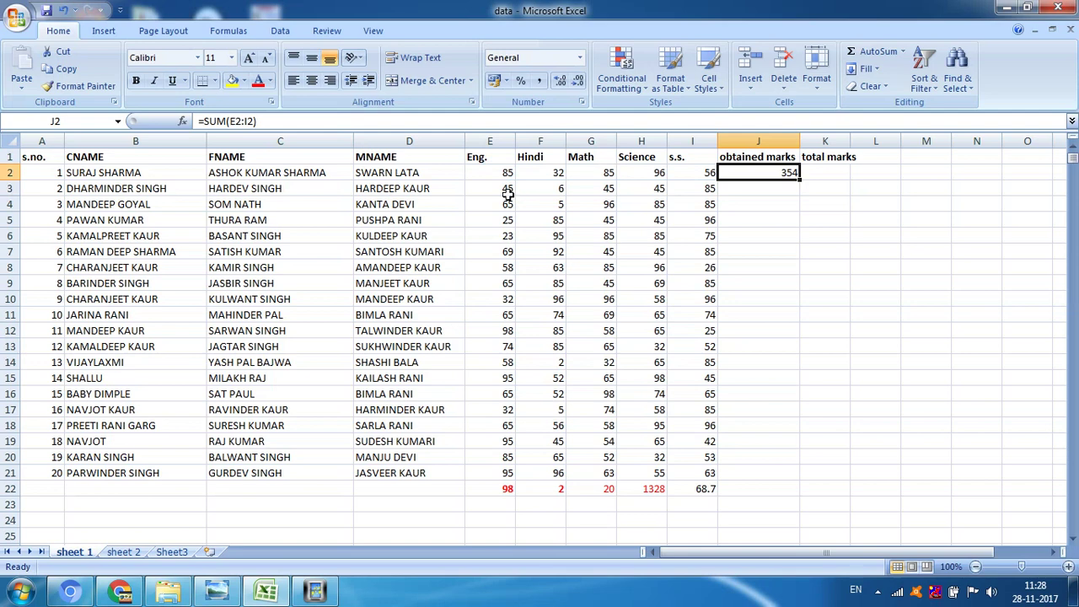
pyautogui.moveTo(508, 194); pyautogui.dragTo(740, 187)
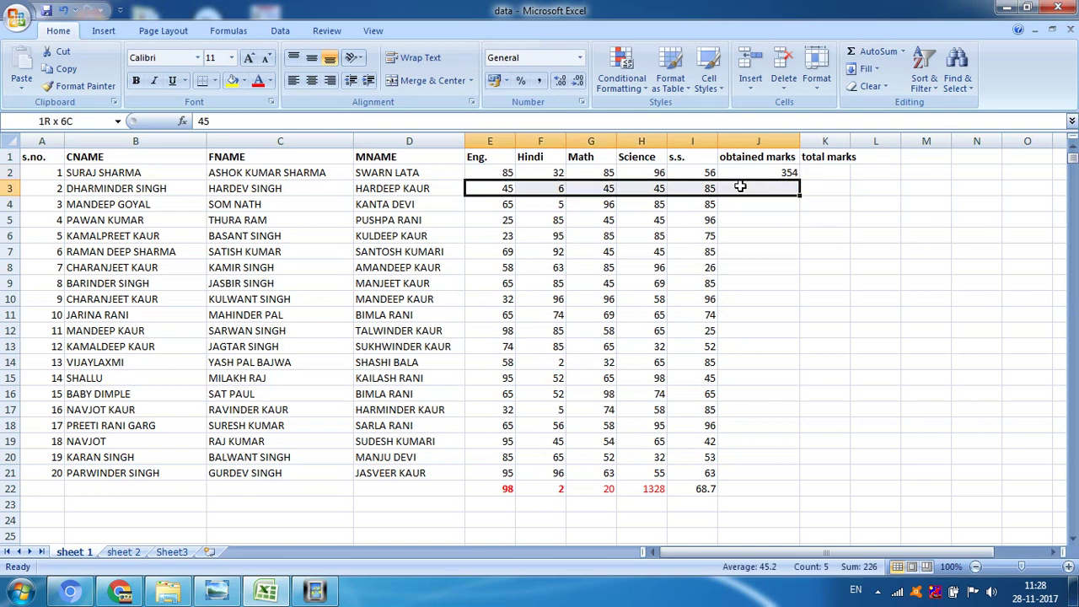
pyautogui.click(870, 53)
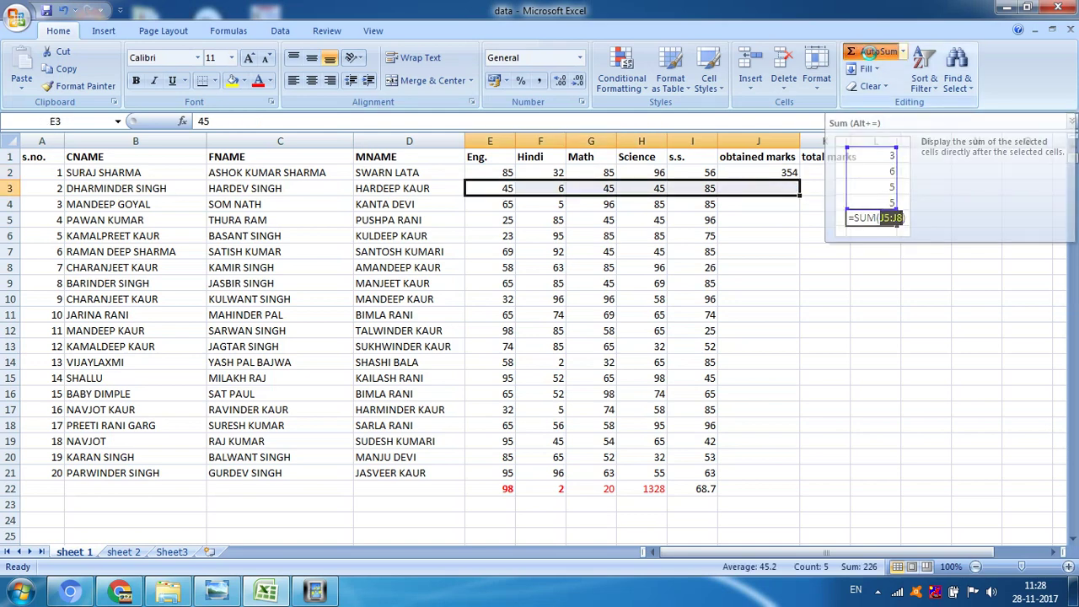
pyautogui.click(773, 202)
pyautogui.click(786, 187)
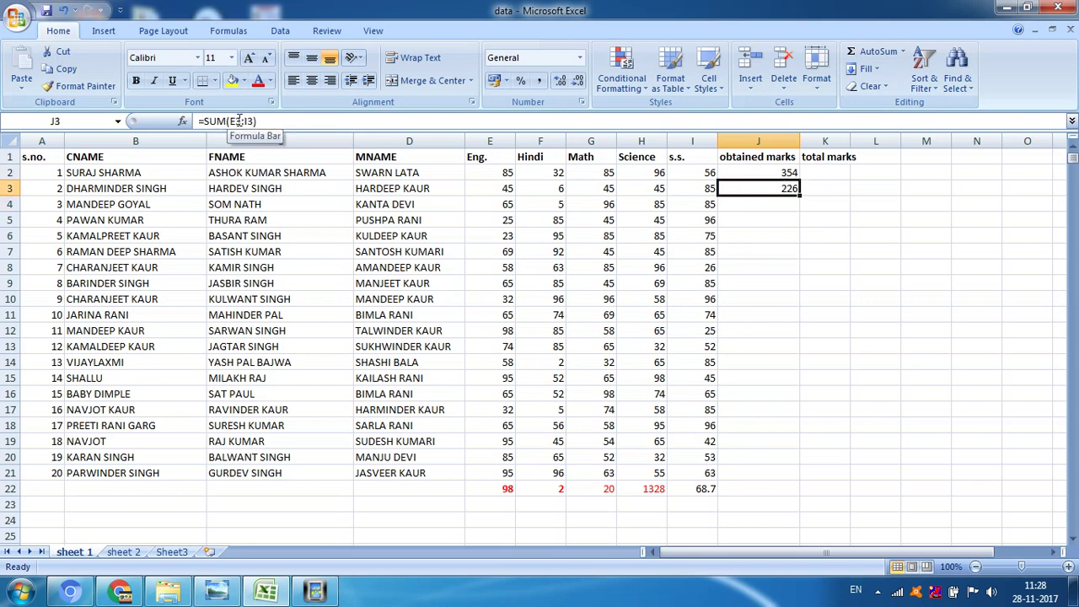
pyautogui.click(749, 174)
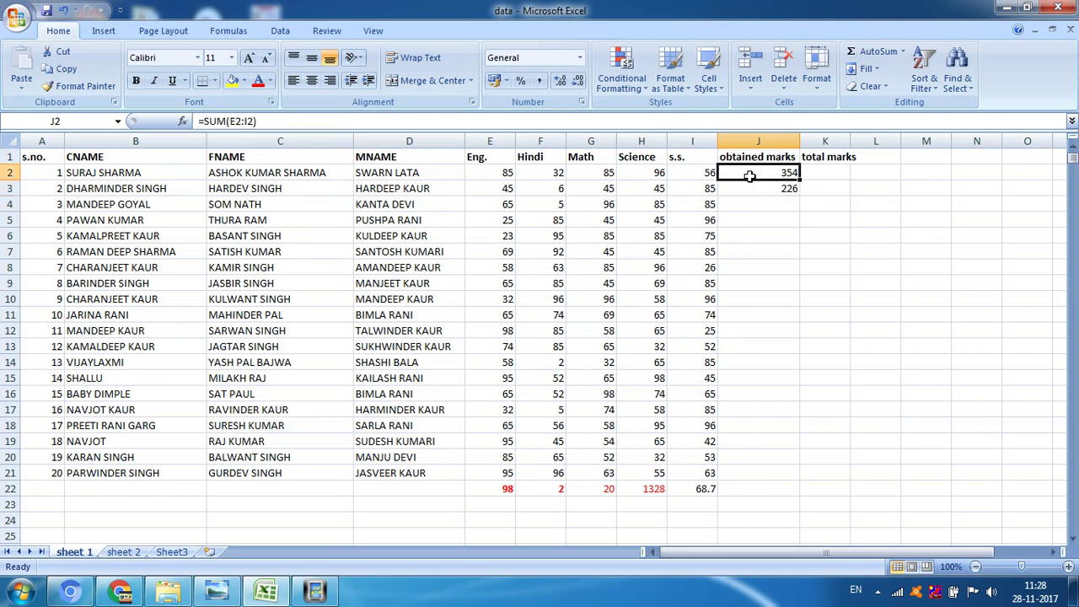
pyautogui.click(784, 191)
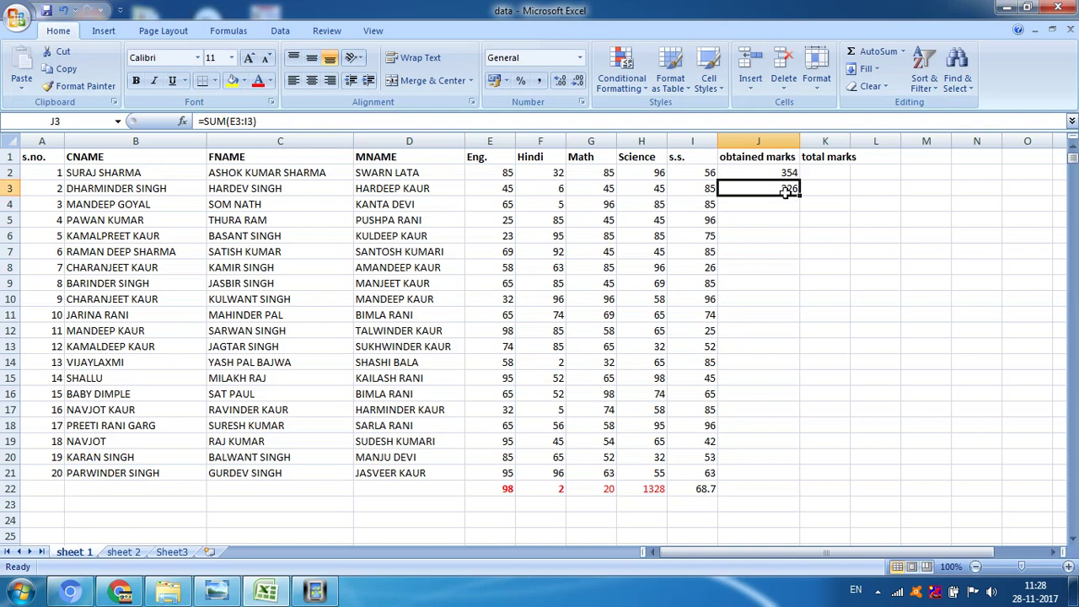
# Step: Select E4:J21 and AutoSum to total rows 4 to 21 into obtained marks
pyautogui.click(494, 206)
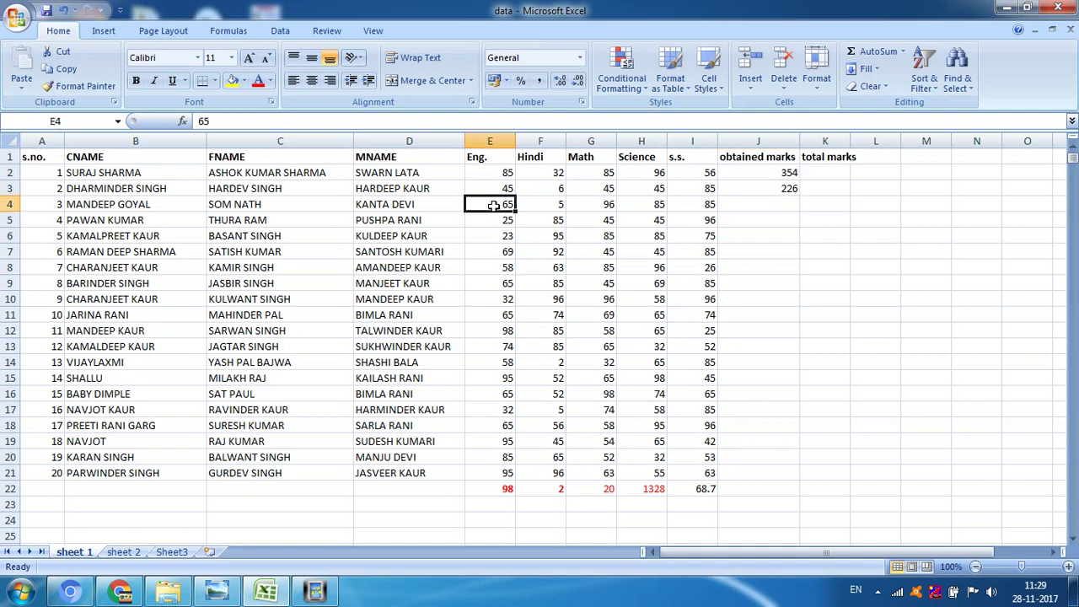
pyautogui.moveTo(494, 206)
pyautogui.mouseDown()
pyautogui.moveTo(811, 320)
pyautogui.moveTo(737, 364)
pyautogui.moveTo(738, 472)
pyautogui.mouseUp()
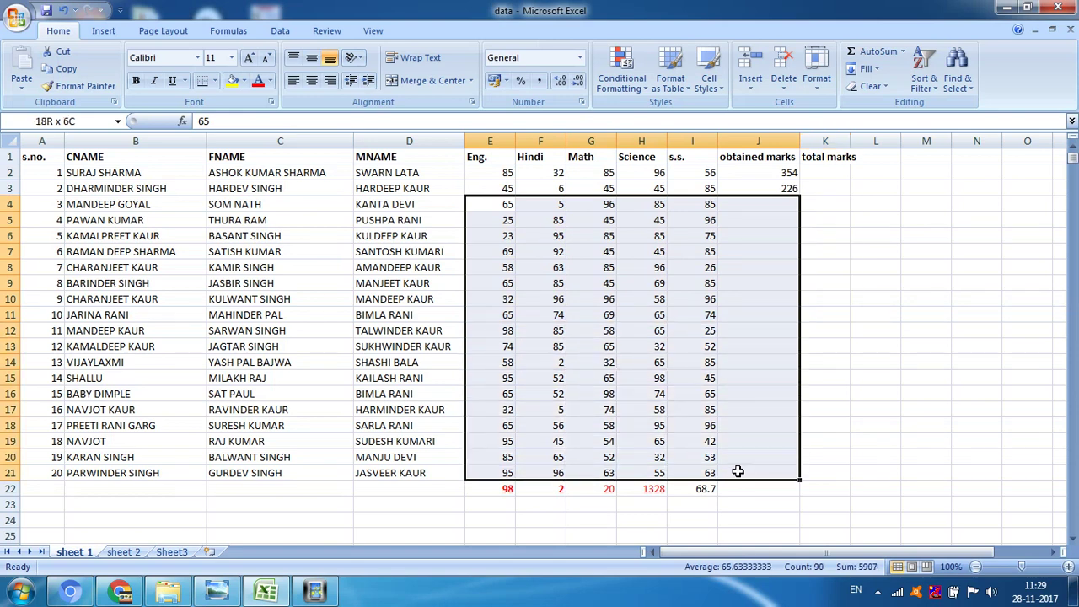
pyautogui.moveTo(737, 472); pyautogui.dragTo(737, 472)
pyautogui.click(871, 55)
# Step: Inspect J5's SUM formula, then undo and cancel the accidental edit
pyautogui.click(875, 345)
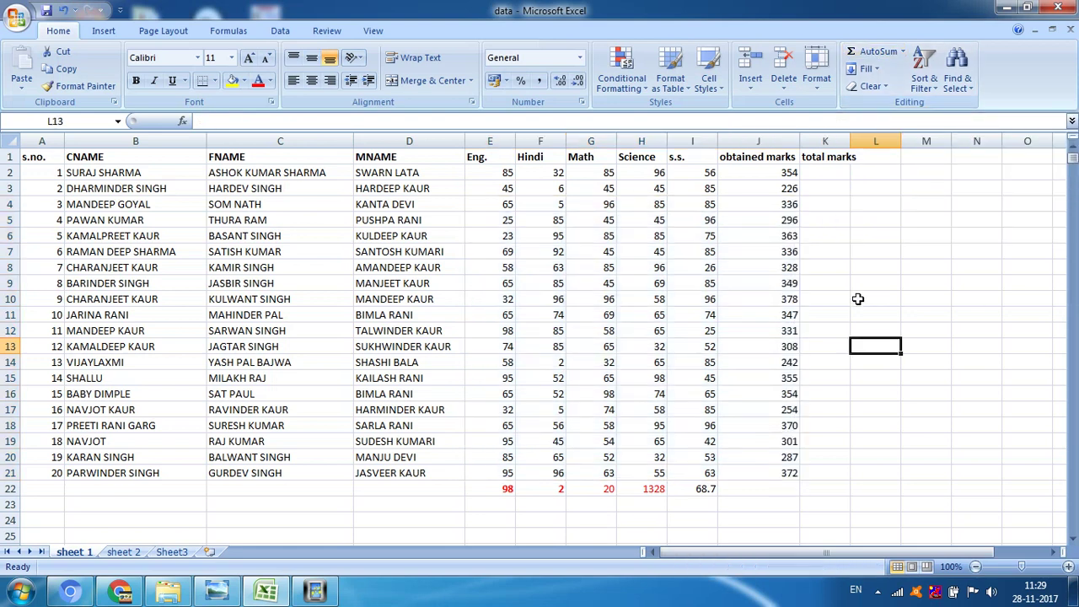
pyautogui.click(782, 220)
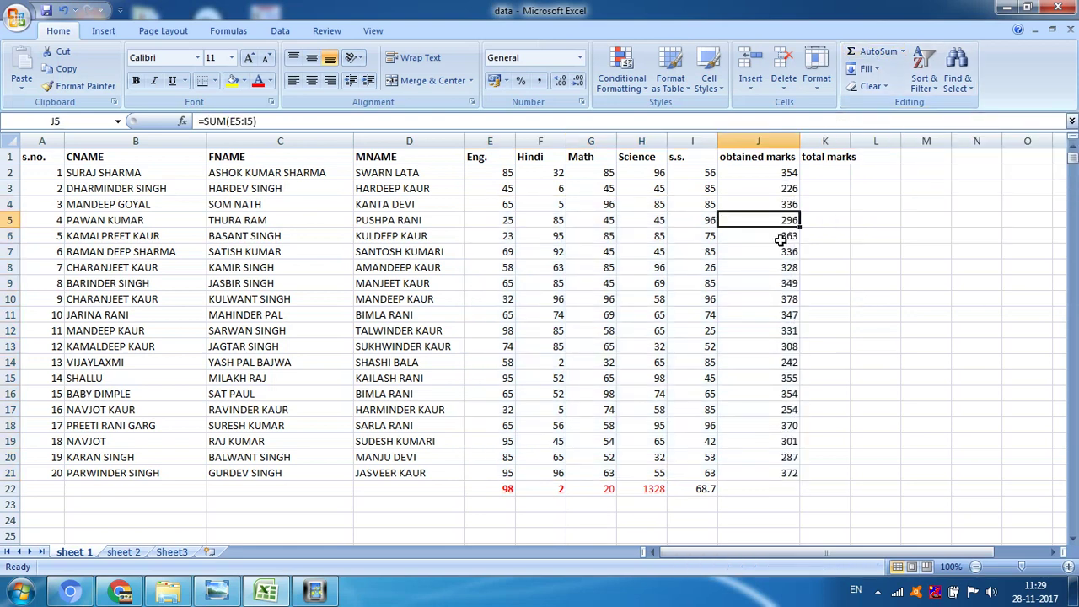
pyautogui.click(272, 121)
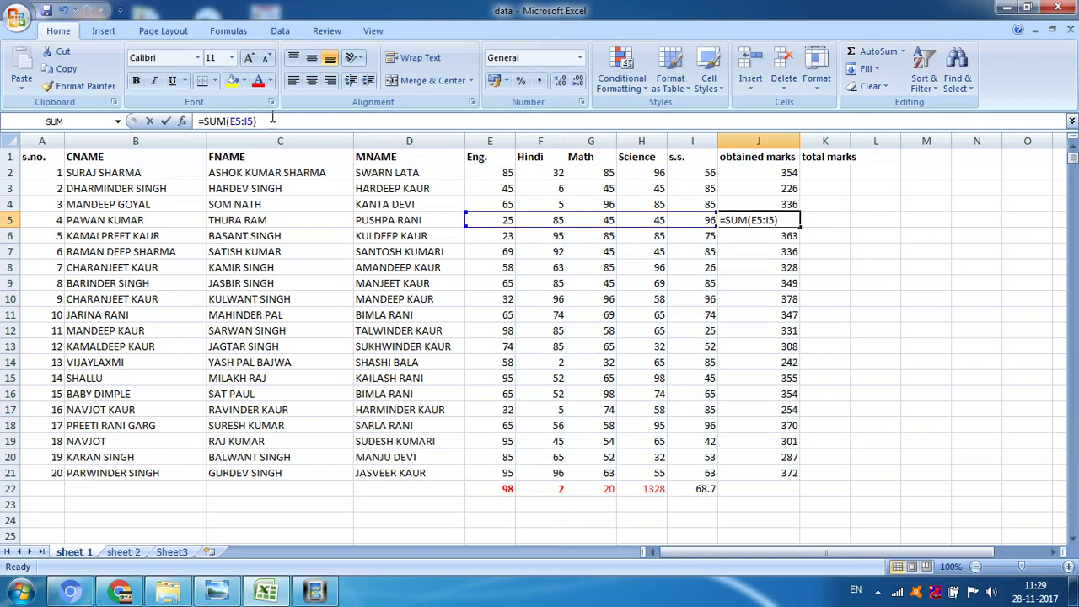
pyautogui.moveTo(272, 121); pyautogui.dragTo(199, 121)
pyautogui.write('=')
pyautogui.click(977, 362)
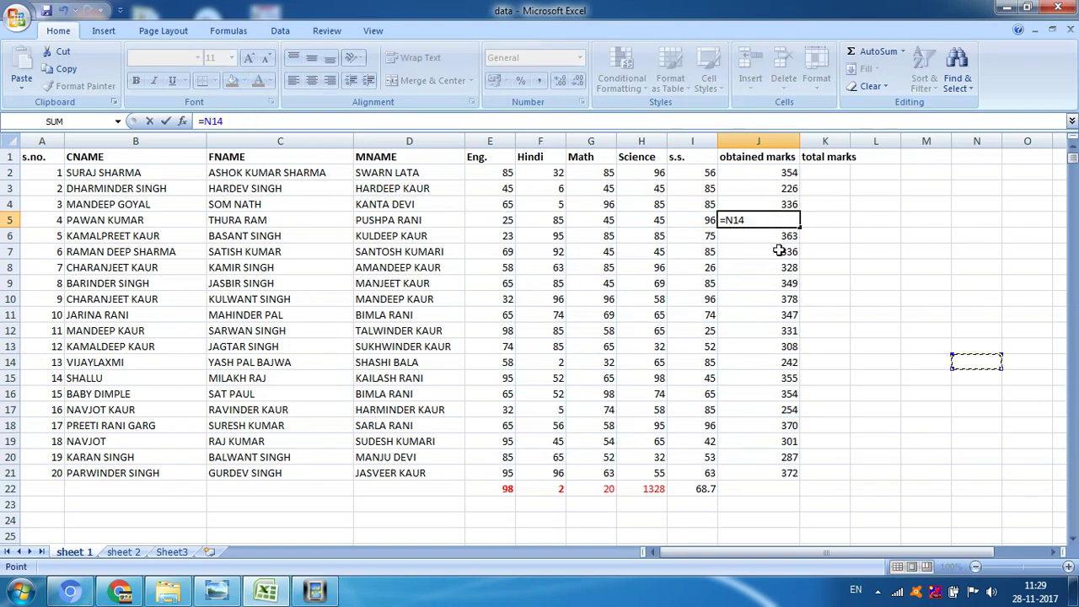
pyautogui.click(906, 255)
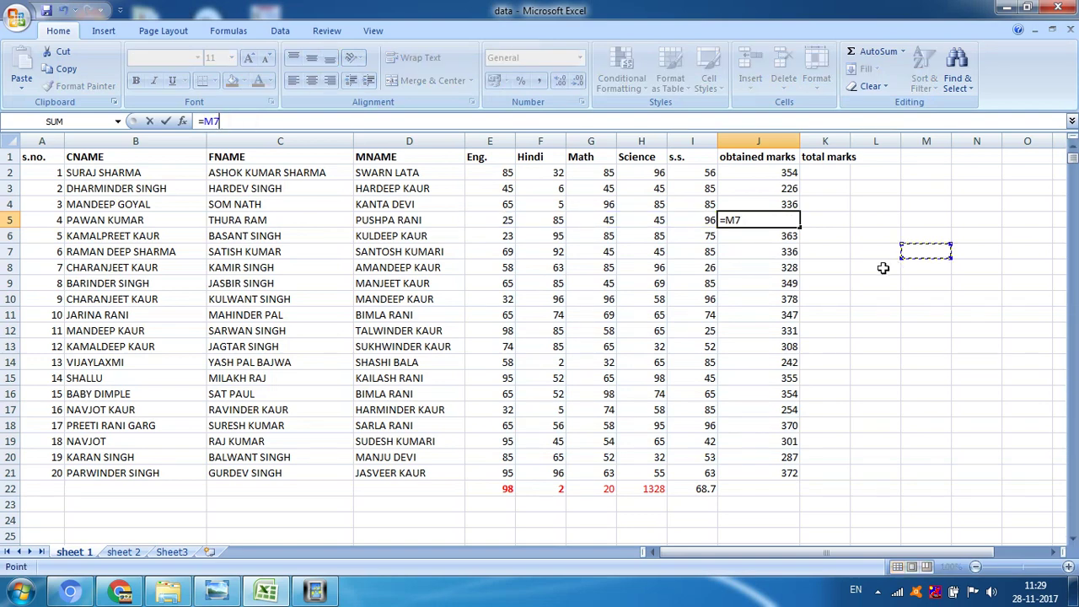
pyautogui.hotkey('ctrl', 'z')
pyautogui.click(882, 268)
pyautogui.press('Escape')
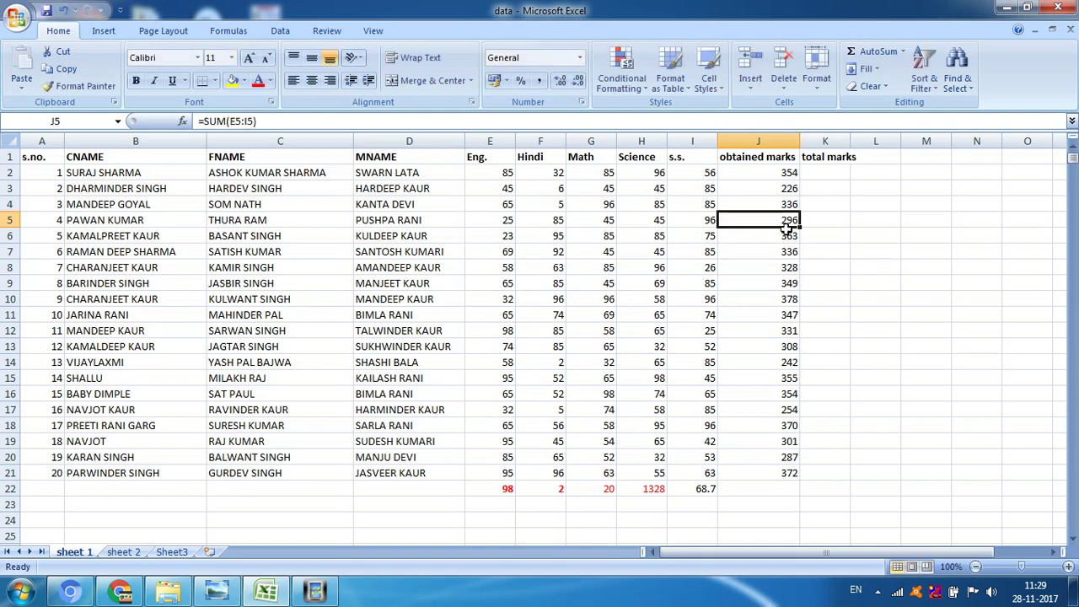
# Step: Check several more obtained marks totals and widen column K to fit 'total marks'
pyautogui.click(766, 410)
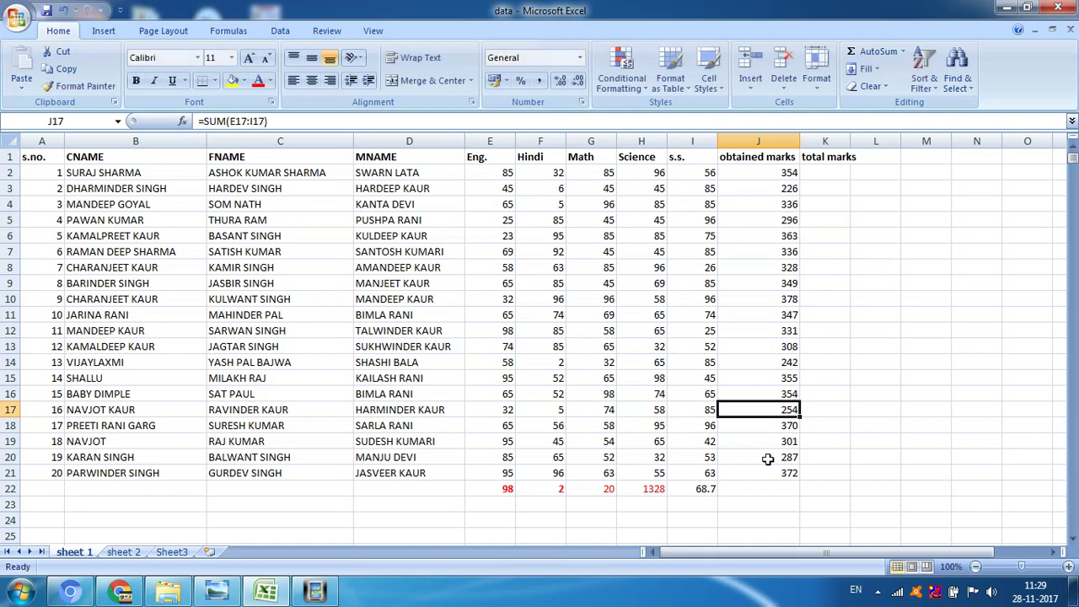
pyautogui.click(751, 297)
pyautogui.click(758, 251)
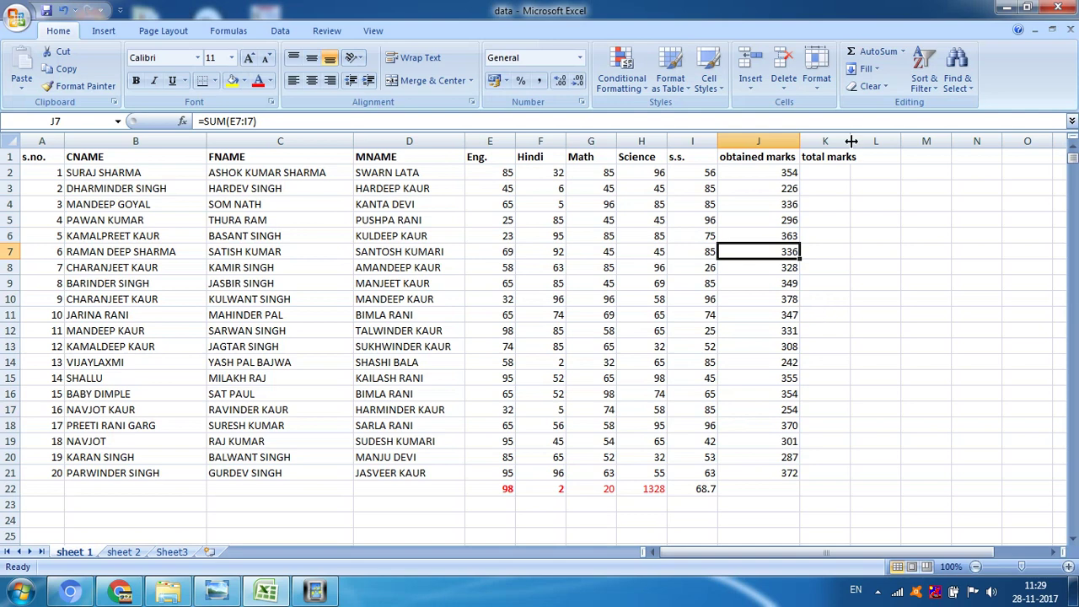
pyautogui.moveTo(851, 141); pyautogui.dragTo(860, 140)
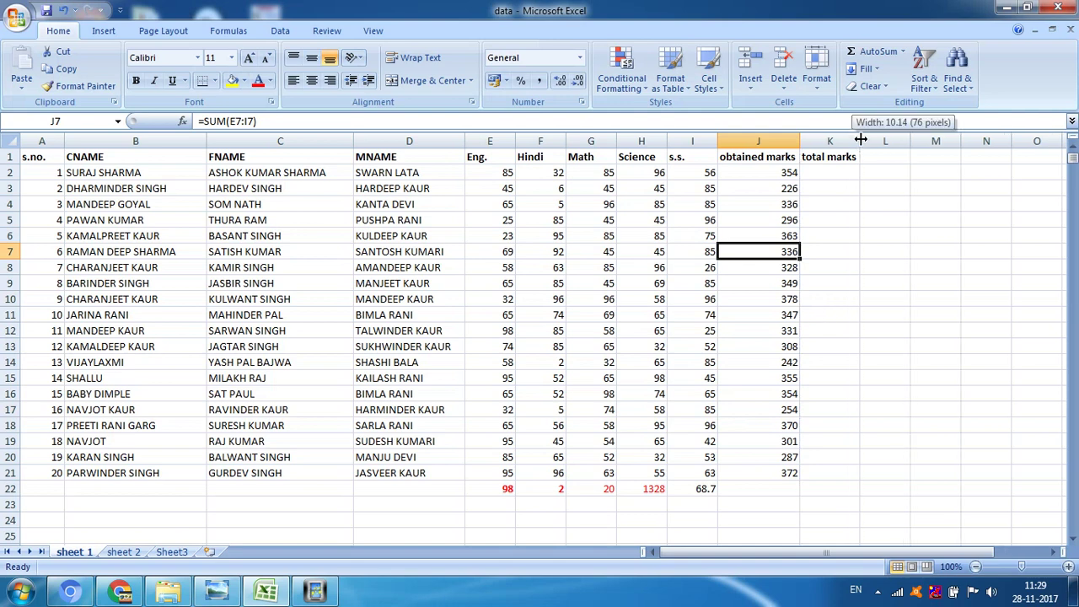
# Step: Look over the first student's subject marks and select K2
pyautogui.click(485, 174)
pyautogui.click(548, 174)
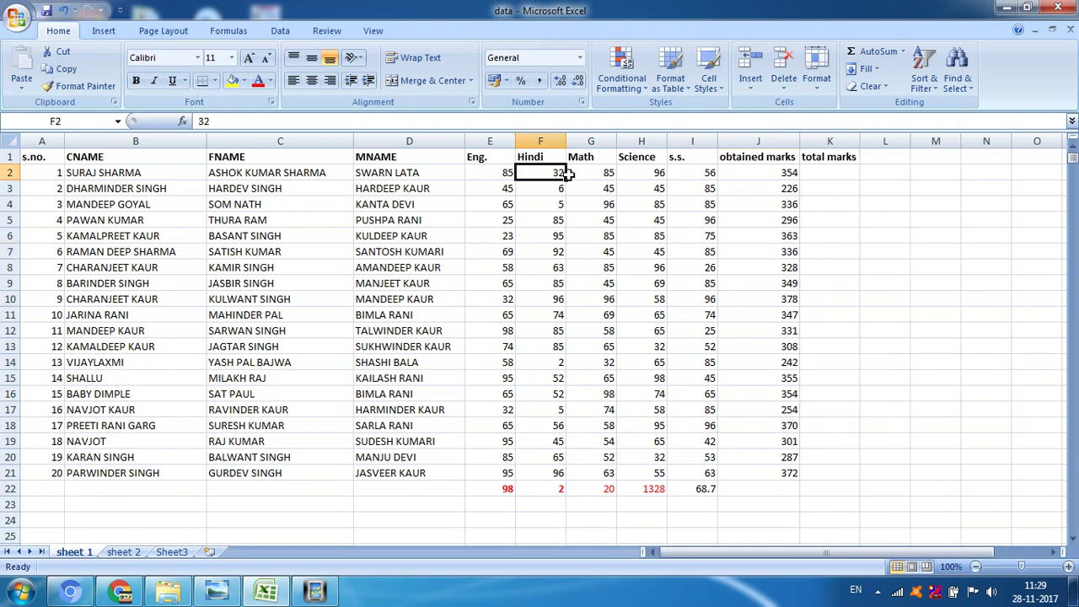
pyautogui.click(570, 173)
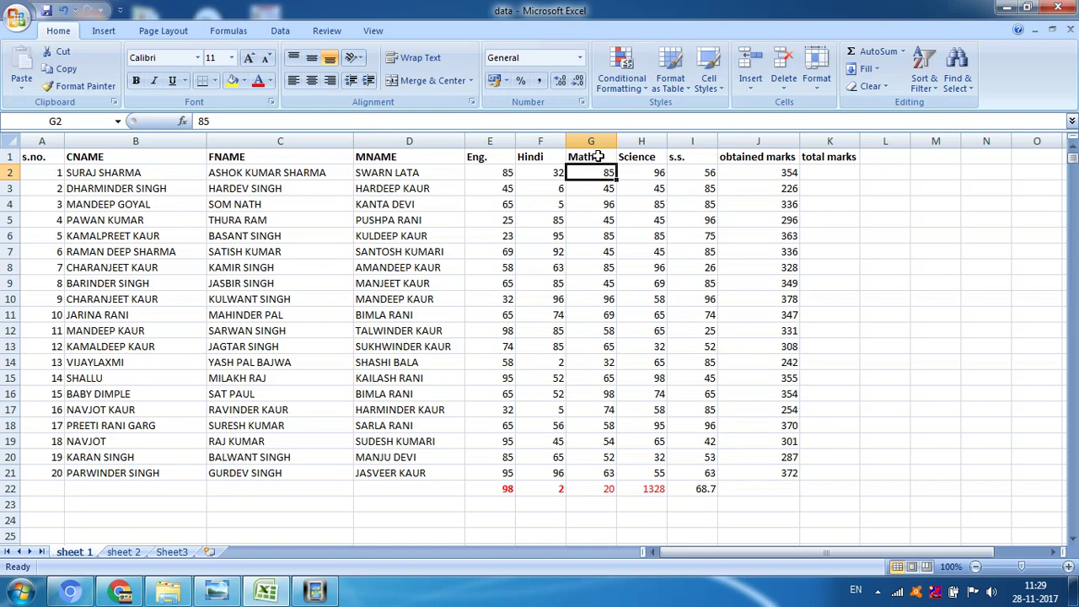
pyautogui.click(836, 170)
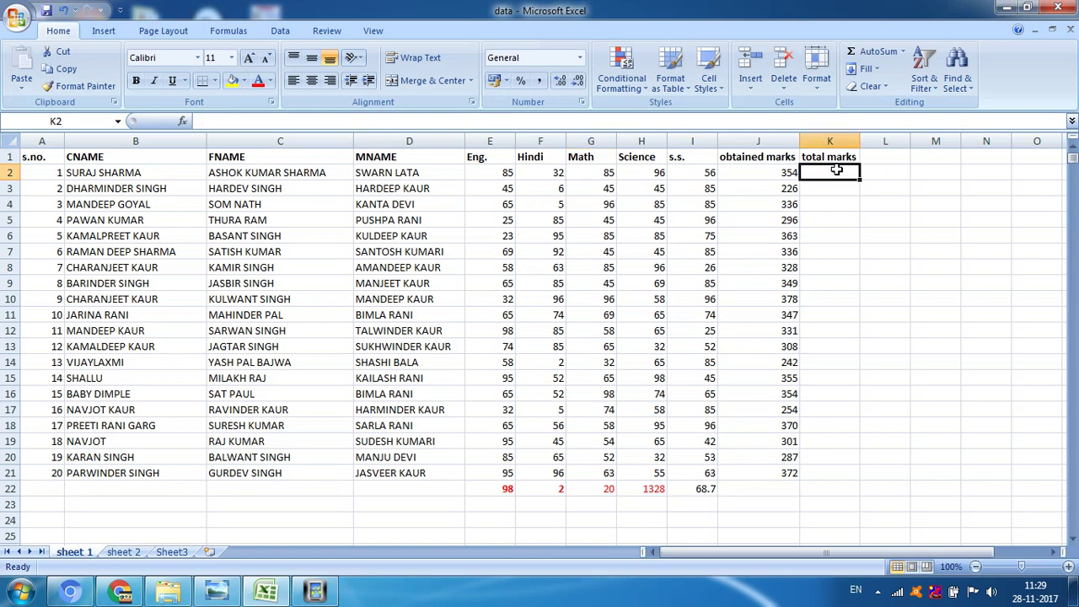
# Step: Enter 500 as total marks in K2 and K3
pyautogui.write('500')
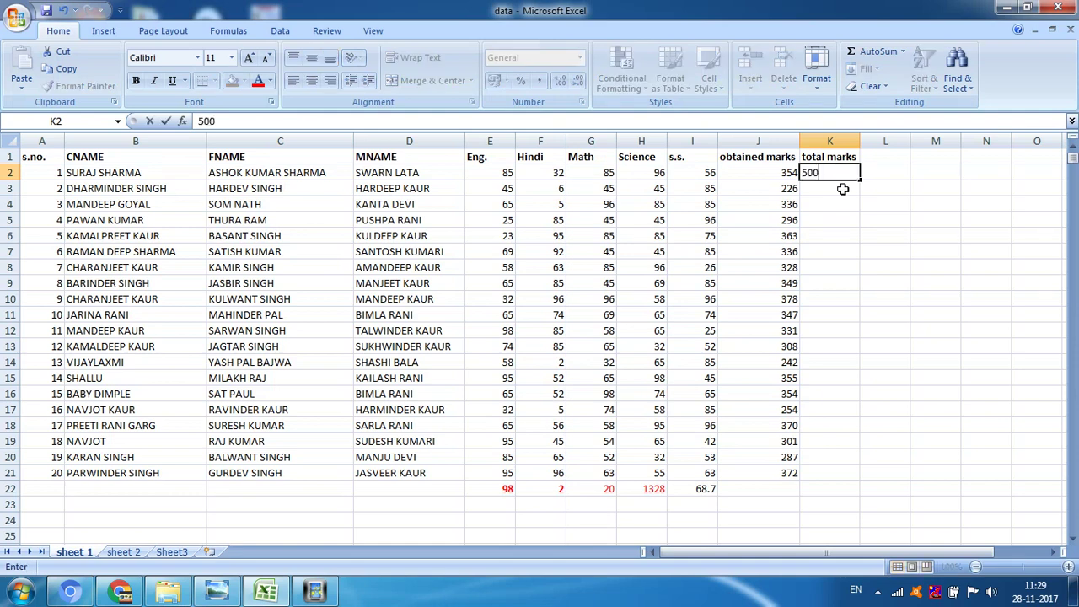
pyautogui.click(842, 189)
pyautogui.write('500')
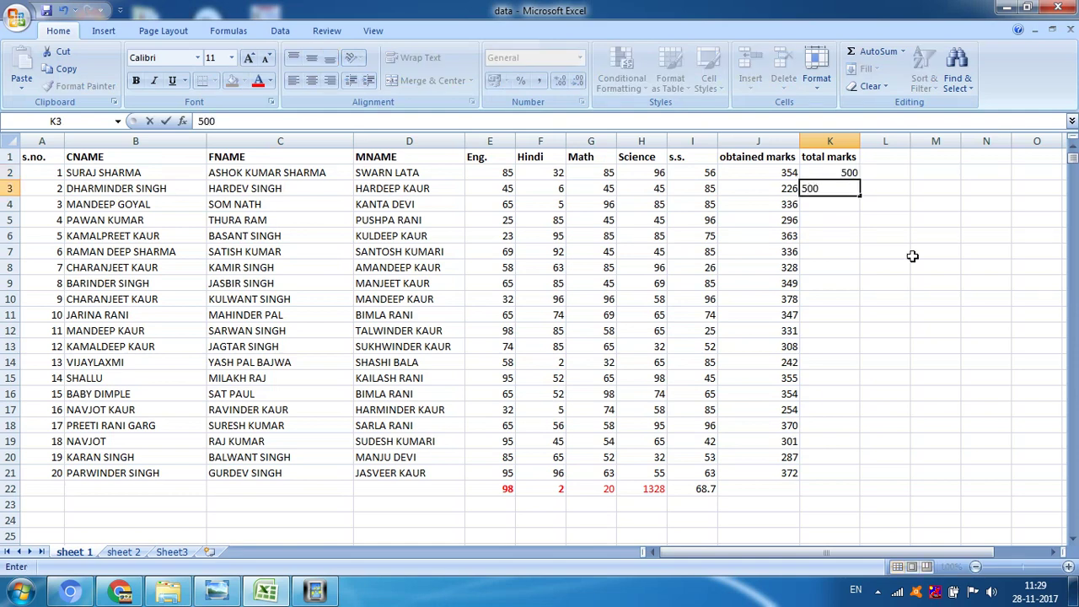
pyautogui.click(835, 252)
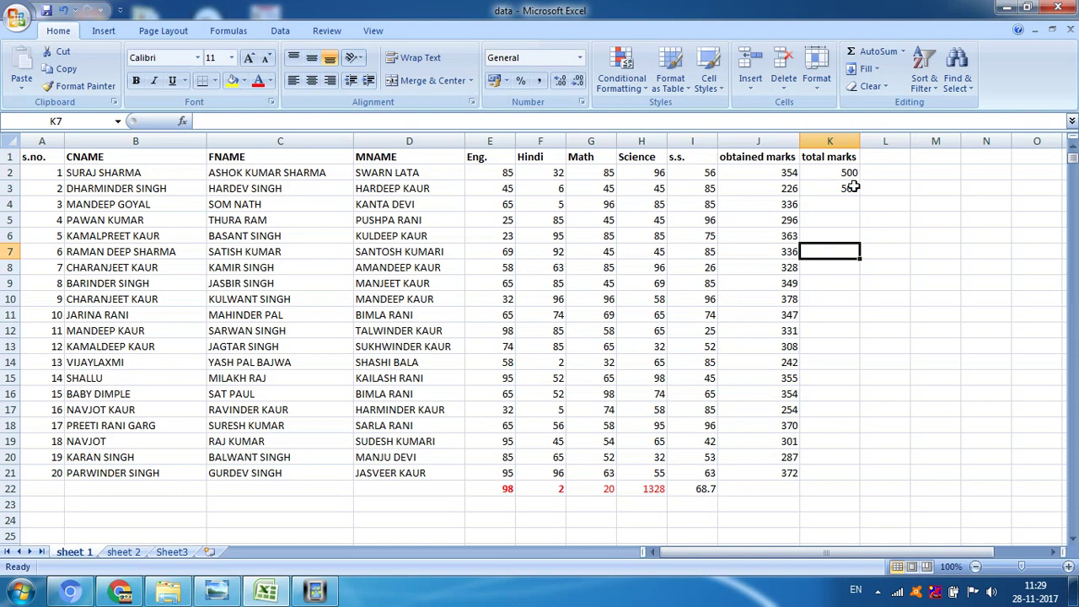
# Step: Copy K3's 500 down to K4:K21, then select the 500s below K2
pyautogui.click(853, 187)
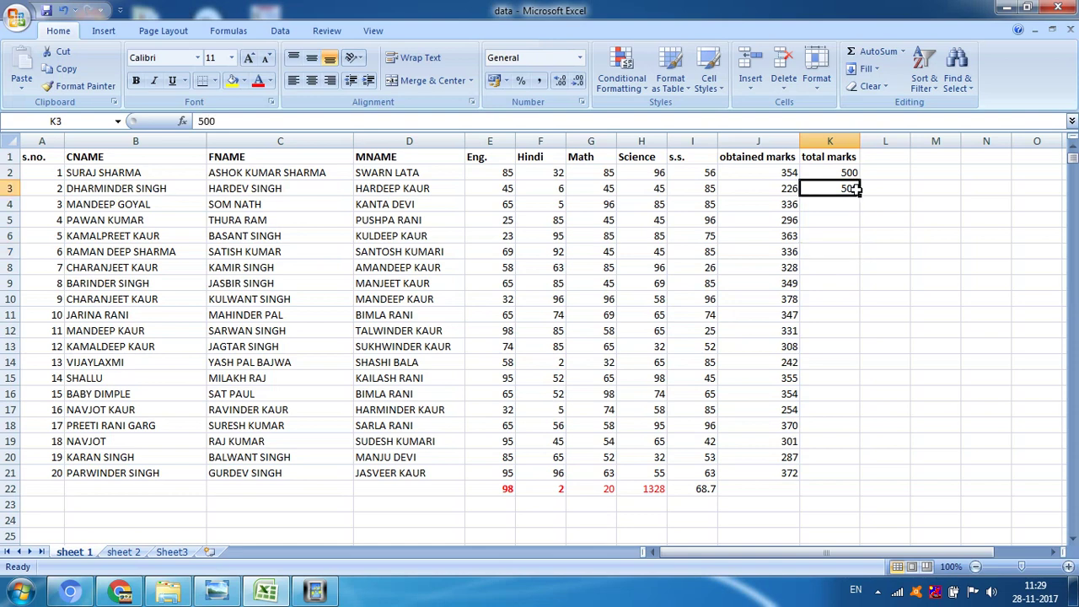
pyautogui.rightClick(855, 189)
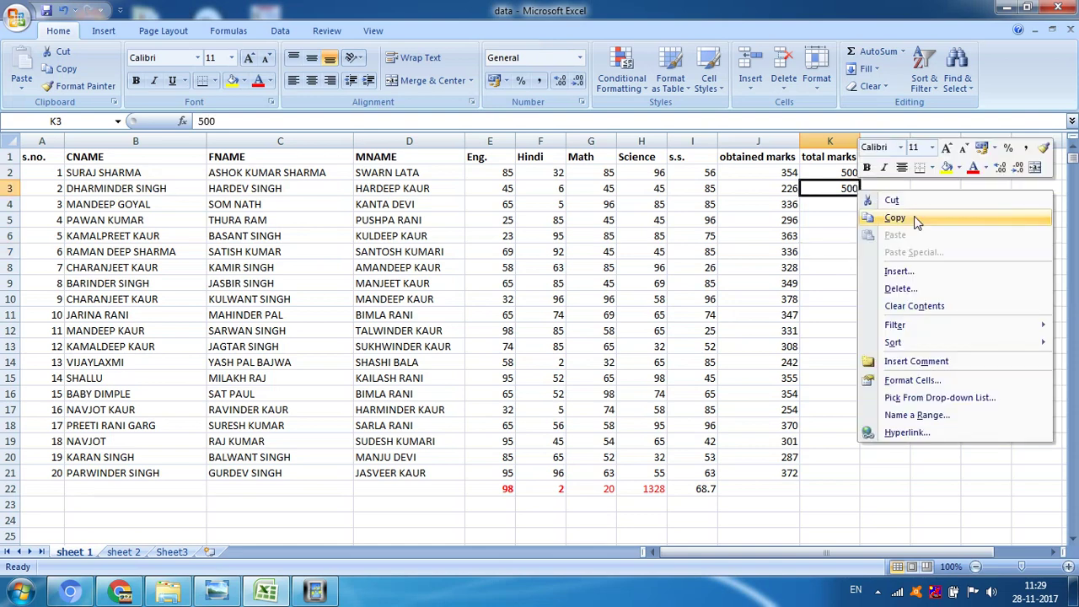
pyautogui.click(896, 218)
pyautogui.moveTo(839, 212); pyautogui.dragTo(841, 473)
pyautogui.rightClick(841, 473)
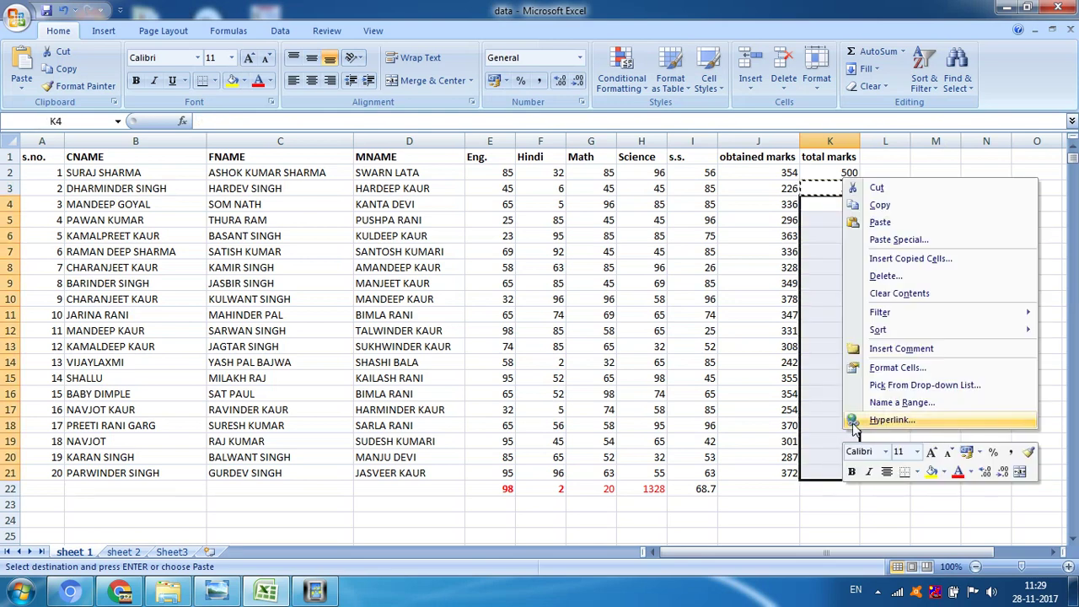
pyautogui.click(881, 224)
pyautogui.click(1012, 242)
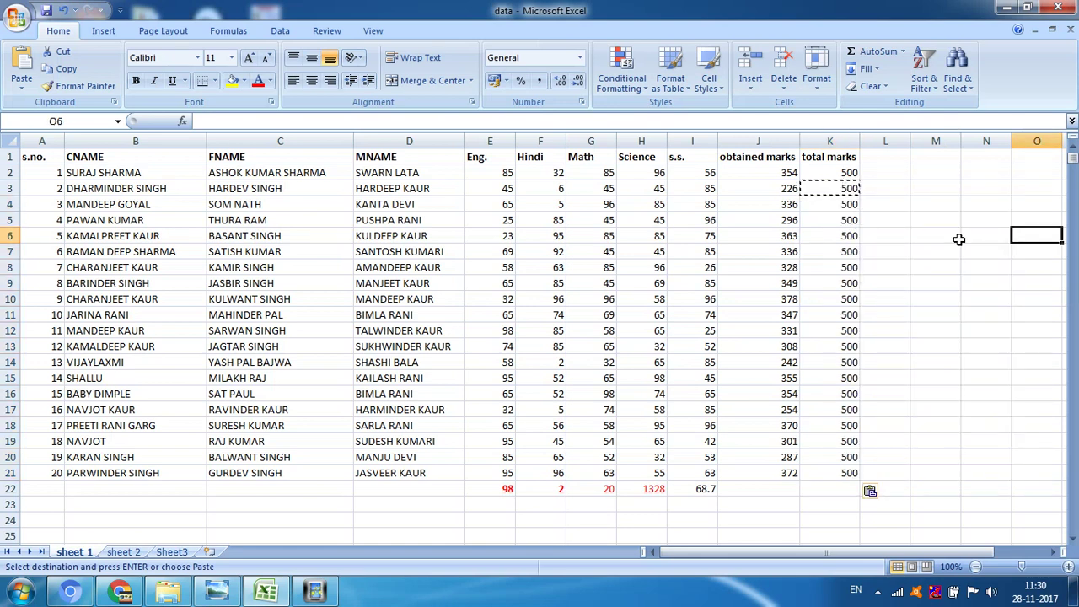
pyautogui.press('Escape')
pyautogui.moveTo(838, 196); pyautogui.dragTo(821, 470)
pyautogui.press('Delete')
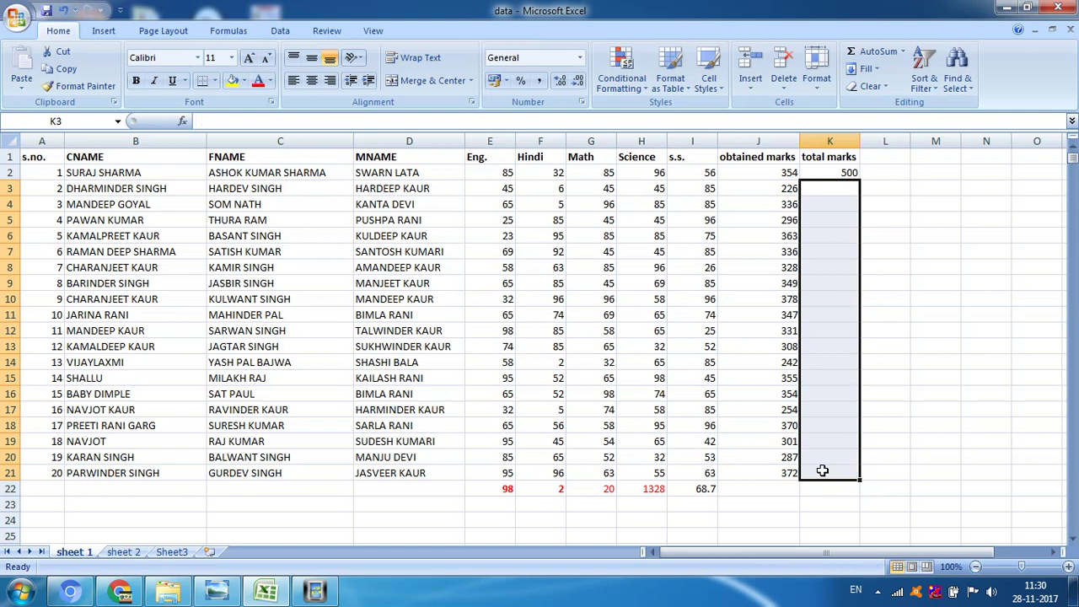
pyautogui.click(895, 284)
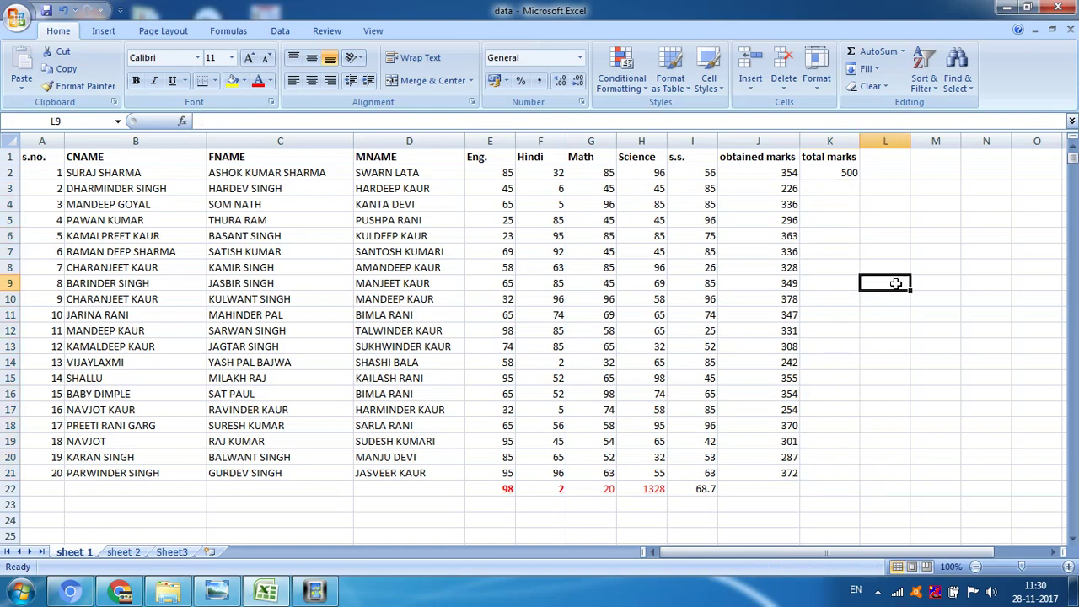
pyautogui.click(850, 172)
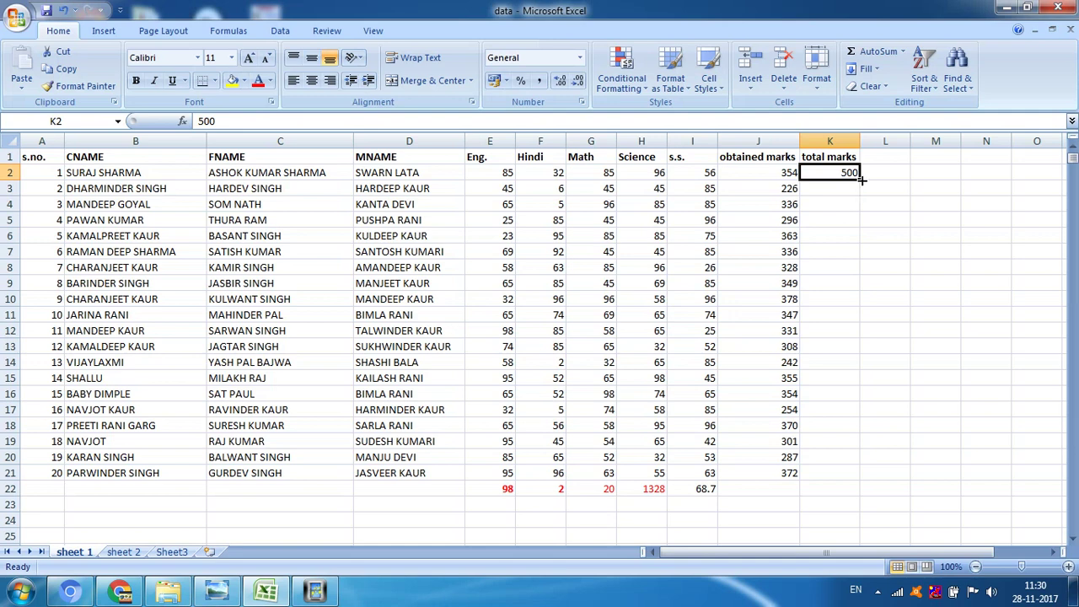
pyautogui.moveTo(861, 180); pyautogui.dragTo(863, 478)
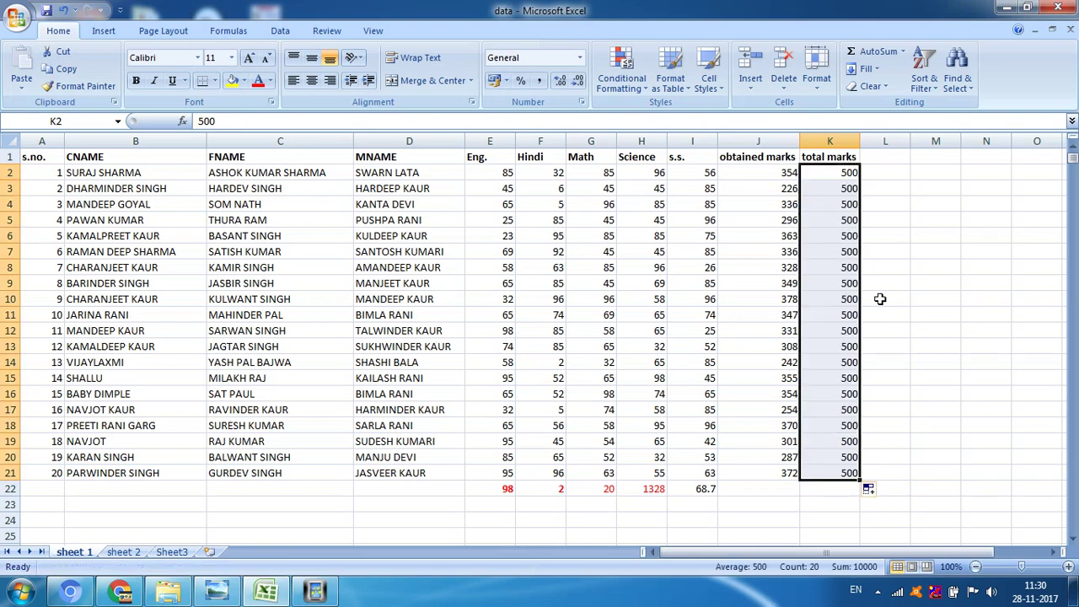
pyautogui.click(881, 394)
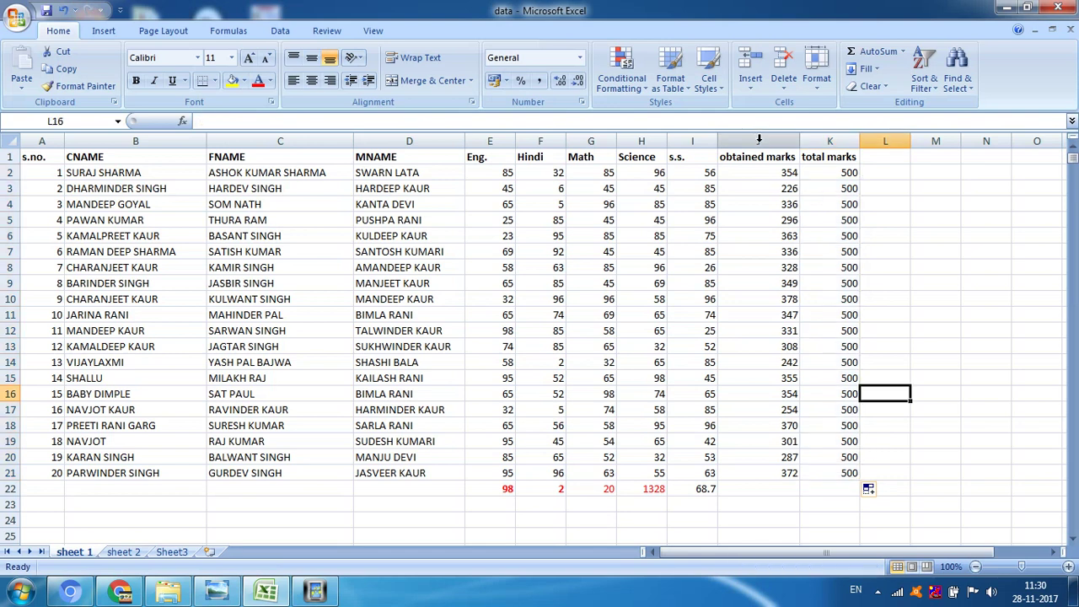
pyautogui.moveTo(763, 328); pyautogui.dragTo(762, 394)
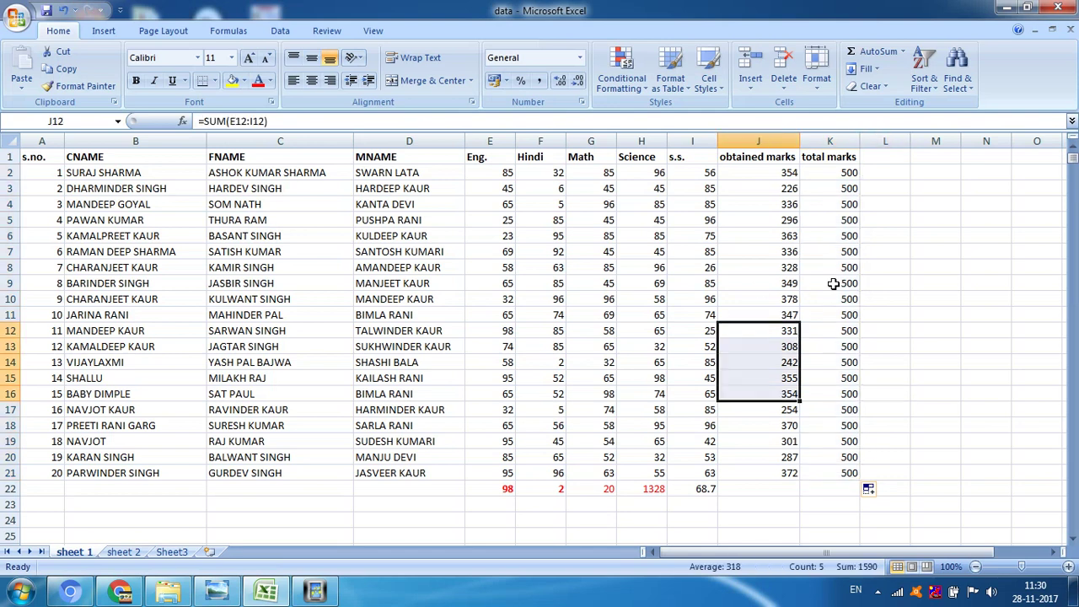
pyautogui.click(833, 284)
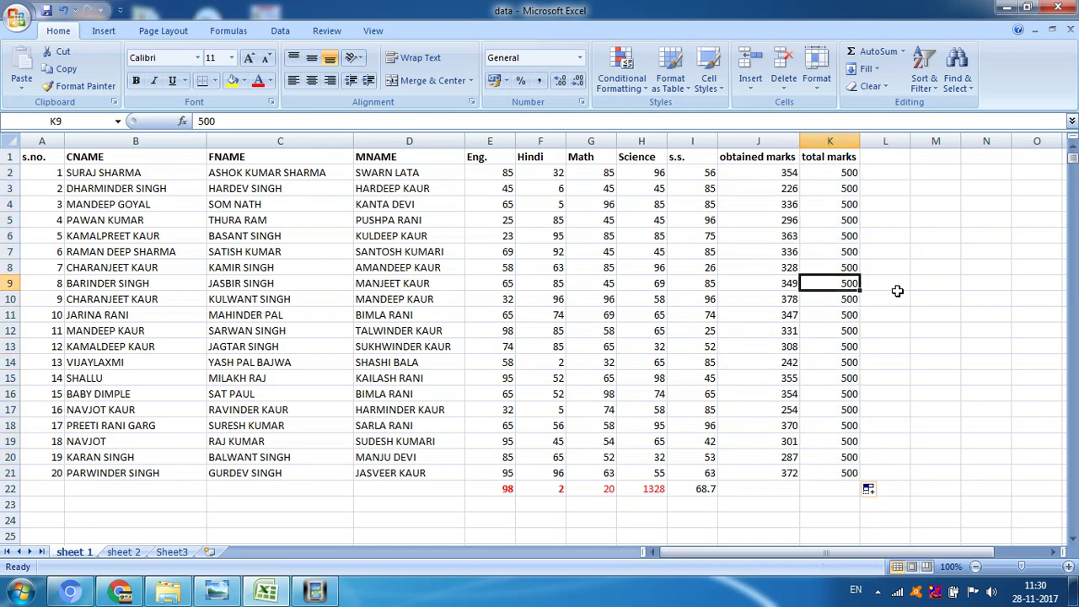
# Step: Add the heading '% age' in L1 and begin a formula with = in L2
pyautogui.click(894, 156)
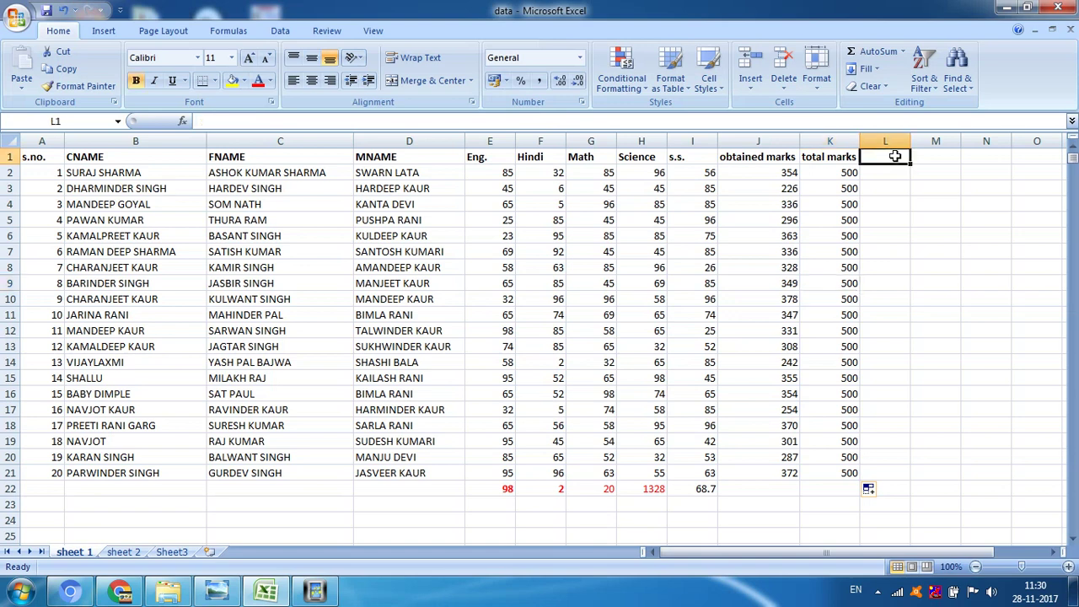
pyautogui.write('%')
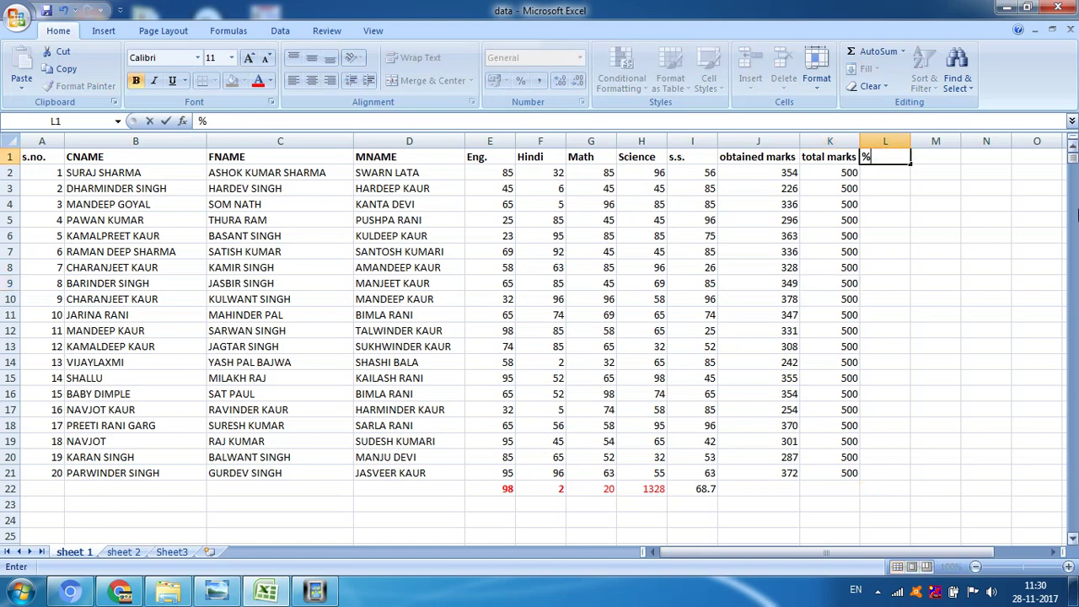
pyautogui.write(' ag')
pyautogui.write('e')
pyautogui.press('Return')
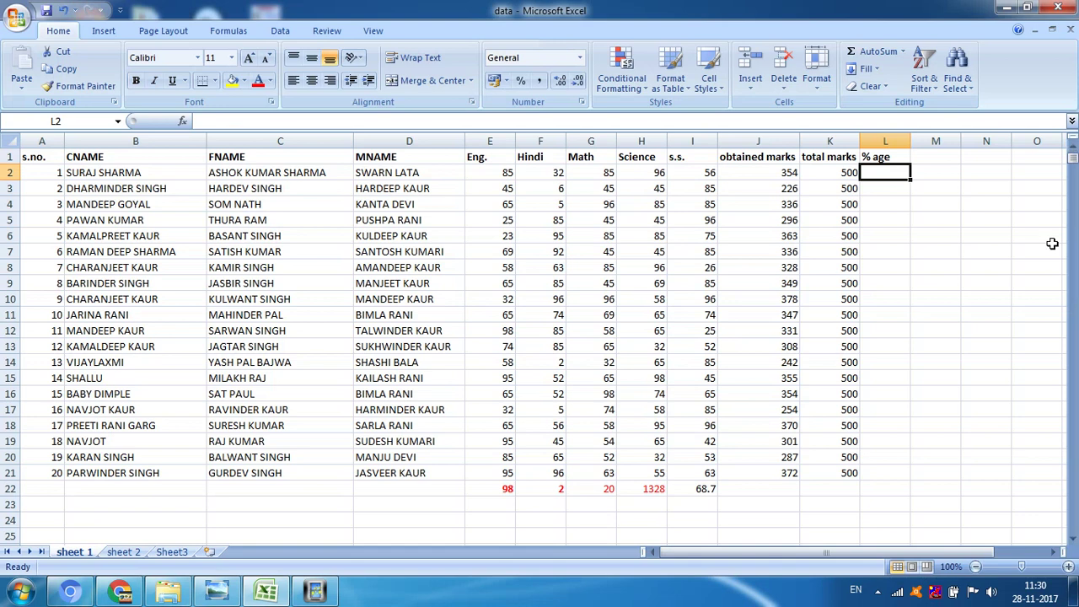
pyautogui.write('=')
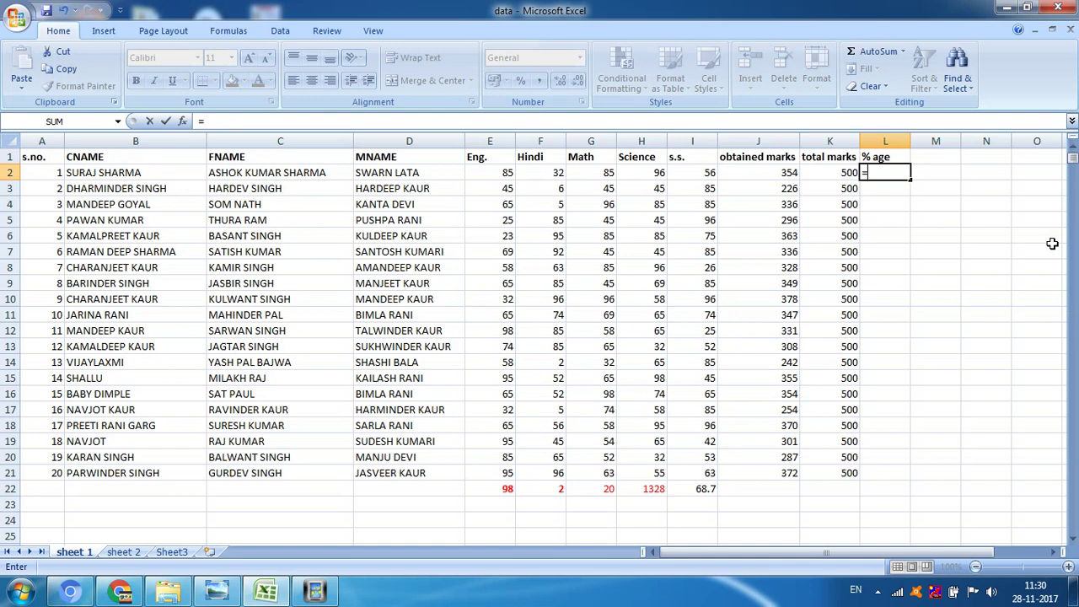
# Step: Enter =(J2/K2*100) in L2 so the first student's percentage shows 70.8
pyautogui.write('(')
pyautogui.write('j')
pyautogui.write('2')
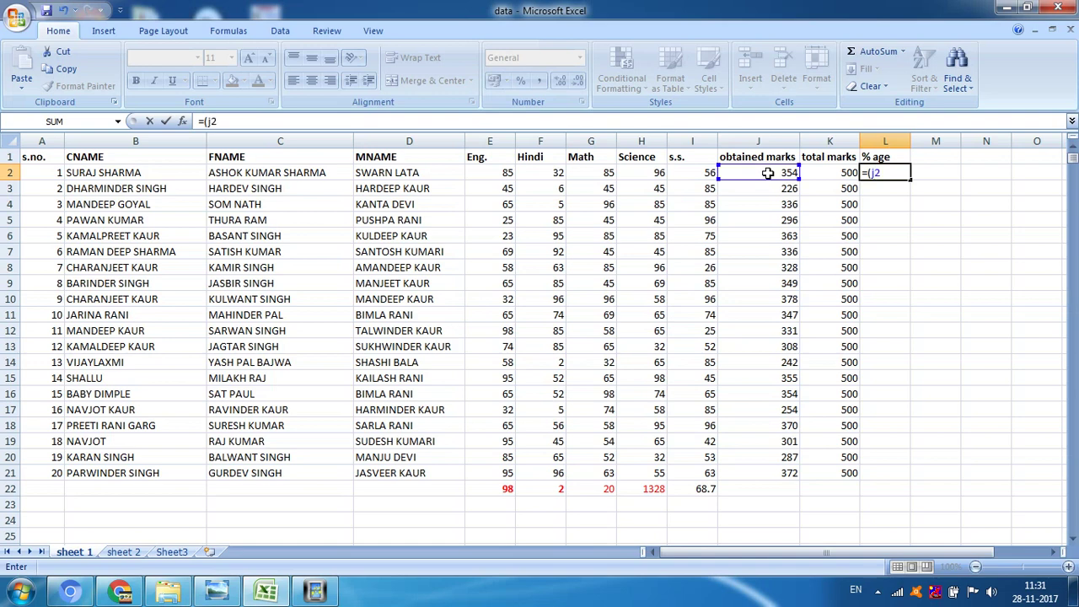
pyautogui.write('/')
pyautogui.write('k')
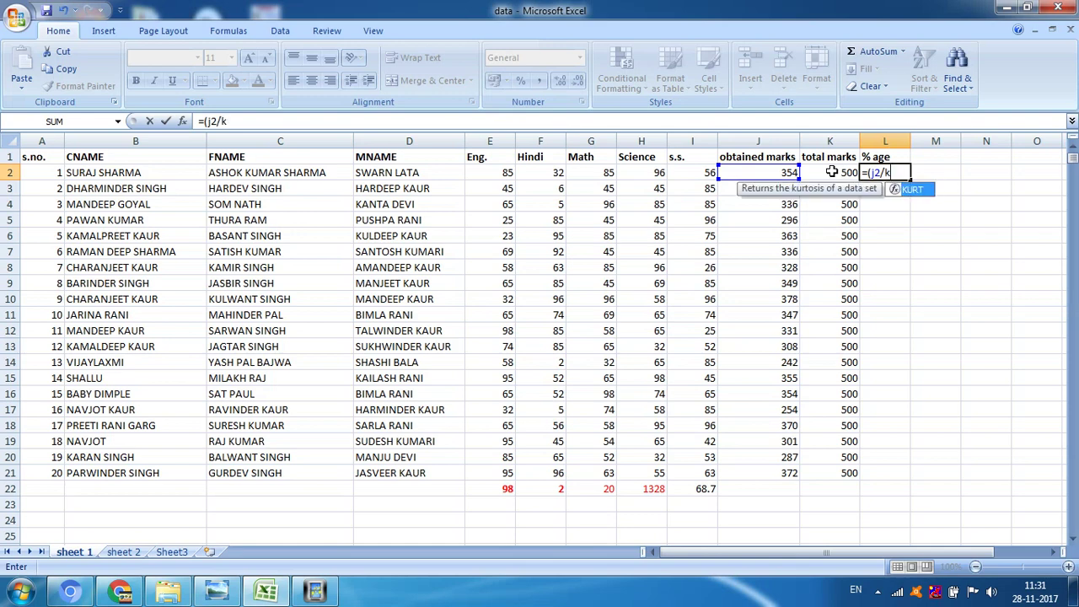
pyautogui.write('2')
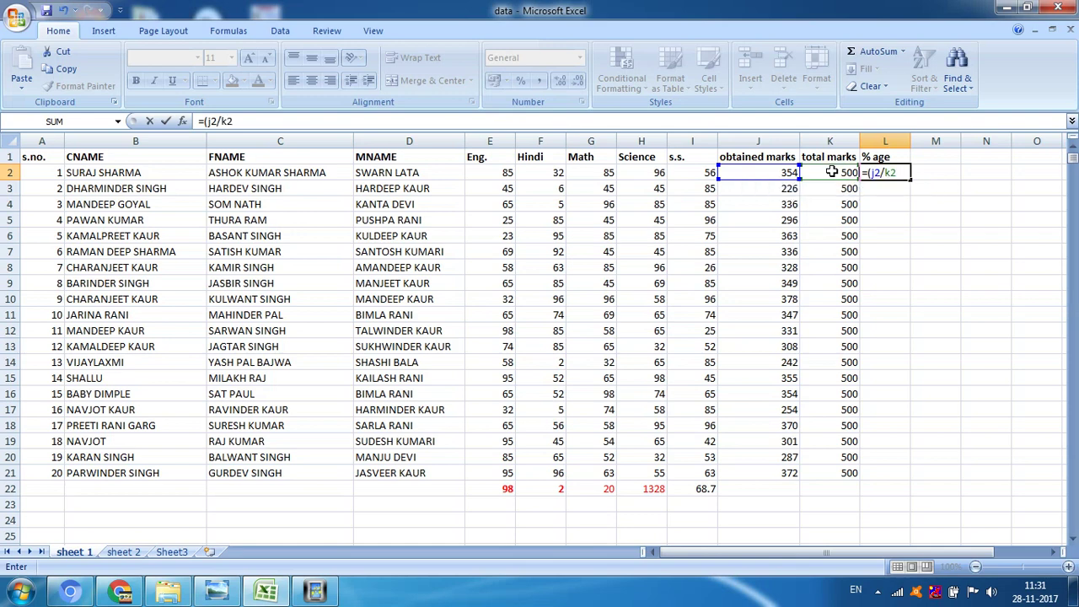
pyautogui.write('*100')
pyautogui.write(')')
pyautogui.press('Return')
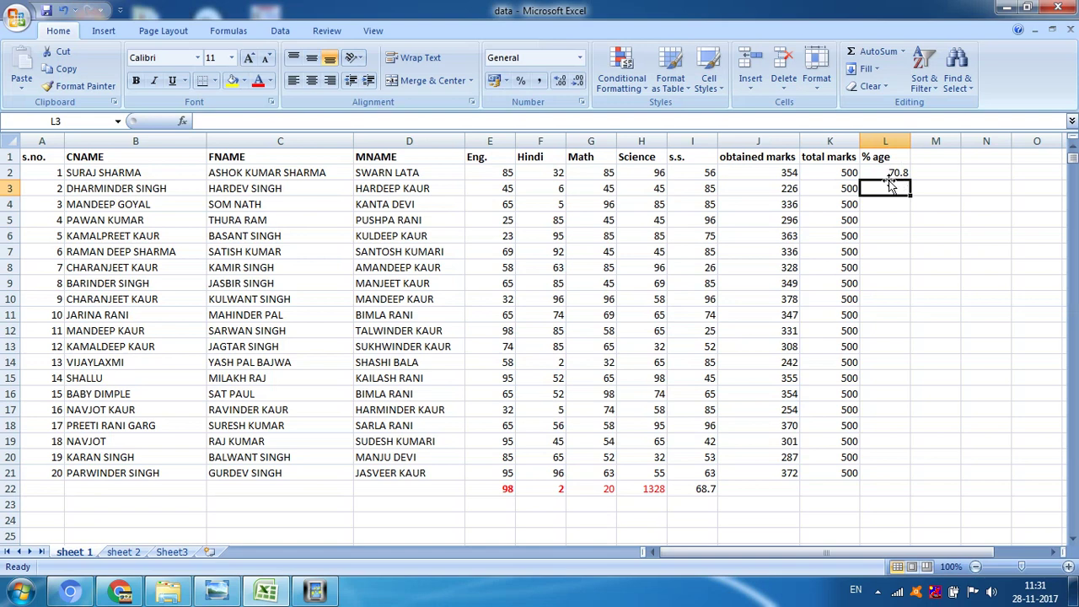
# Step: Enter =(J3/K3*100) in L3 to give the second student's percentage, 45.2
pyautogui.click(888, 173)
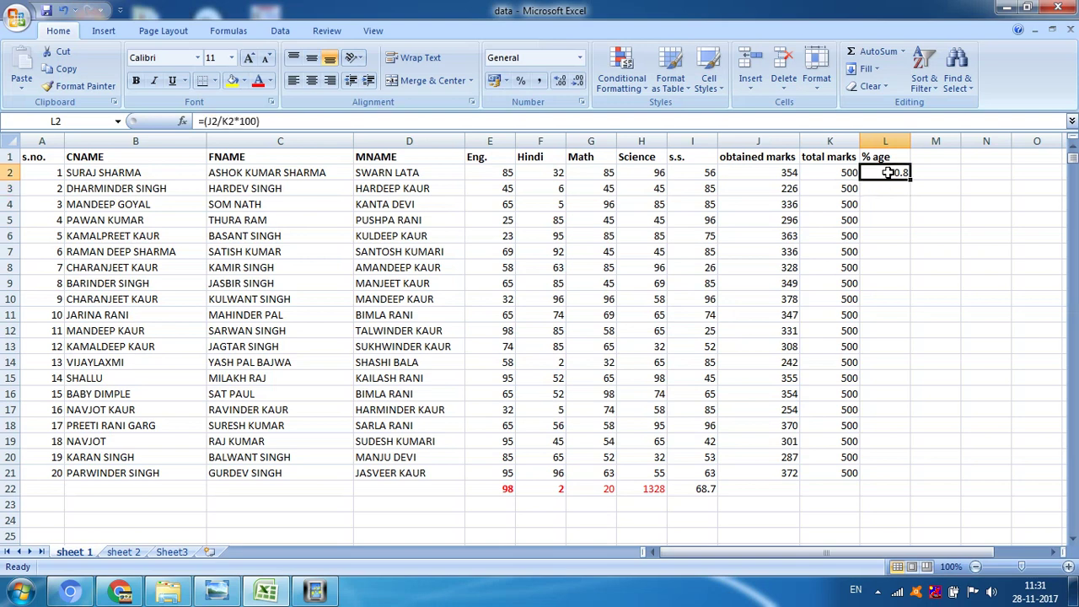
pyautogui.click(896, 188)
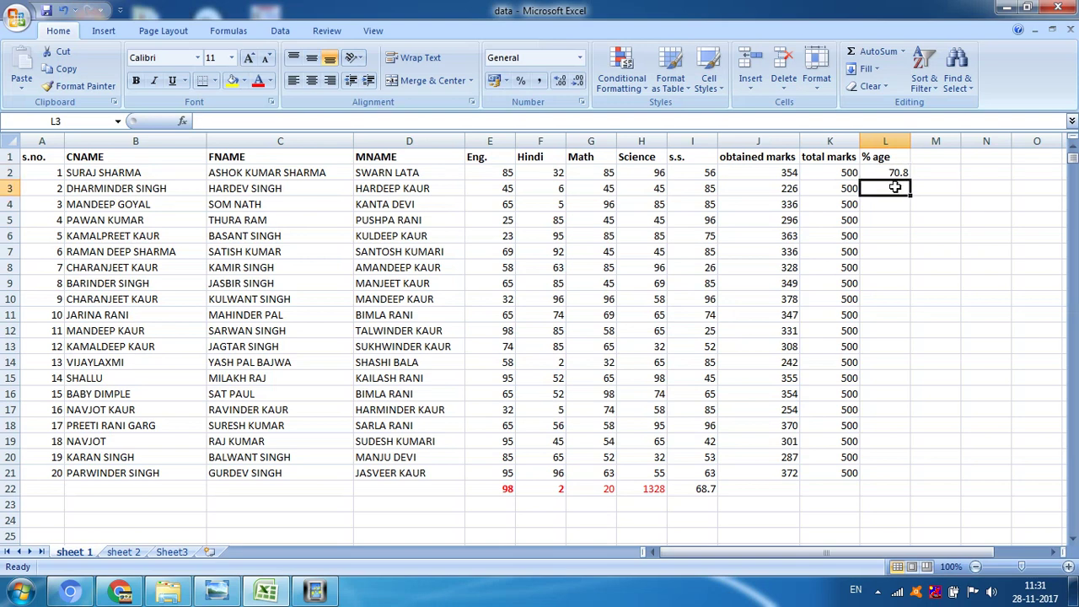
pyautogui.write('=')
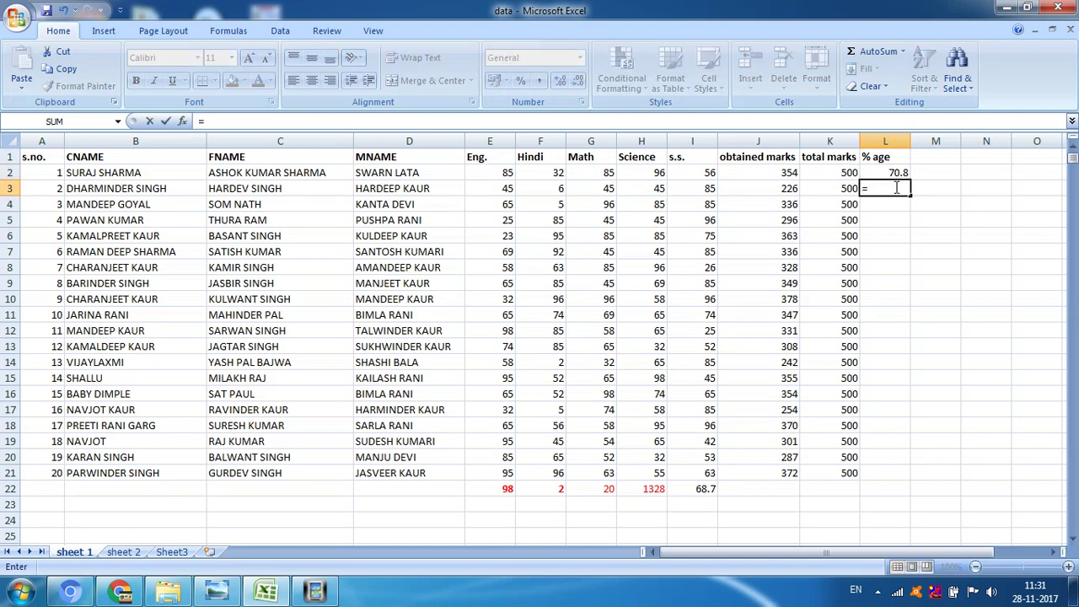
pyautogui.write('(')
pyautogui.click(761, 187)
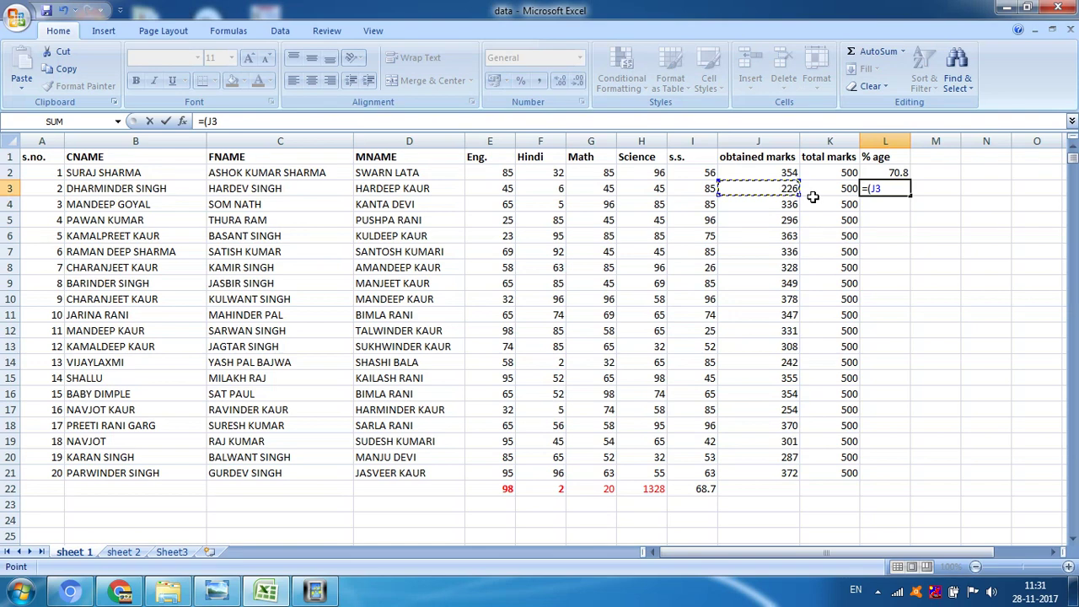
pyautogui.write('/')
pyautogui.click(834, 188)
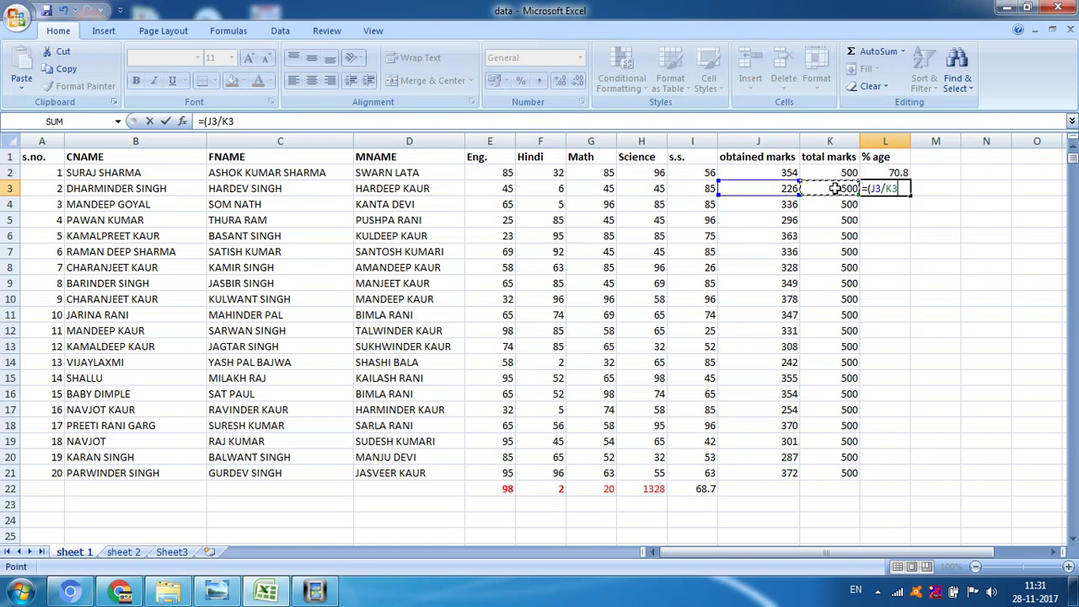
pyautogui.write('*')
pyautogui.write('100')
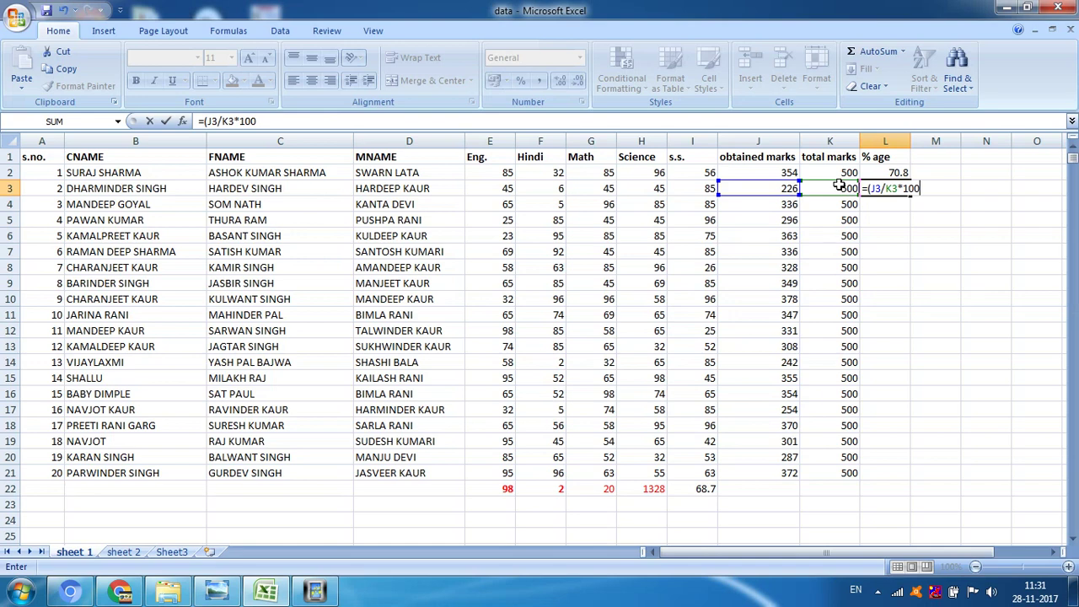
pyautogui.write(')')
pyautogui.press('Return')
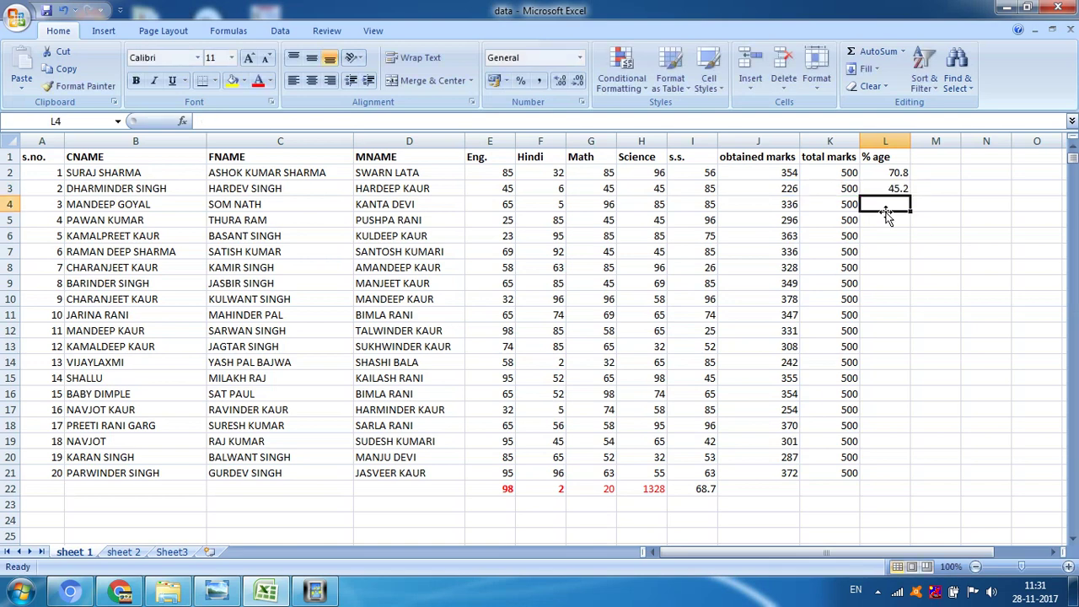
# Step: Enter =(J4/K4*100) in L4 to give the third student's percentage, 67.2
pyautogui.click(900, 189)
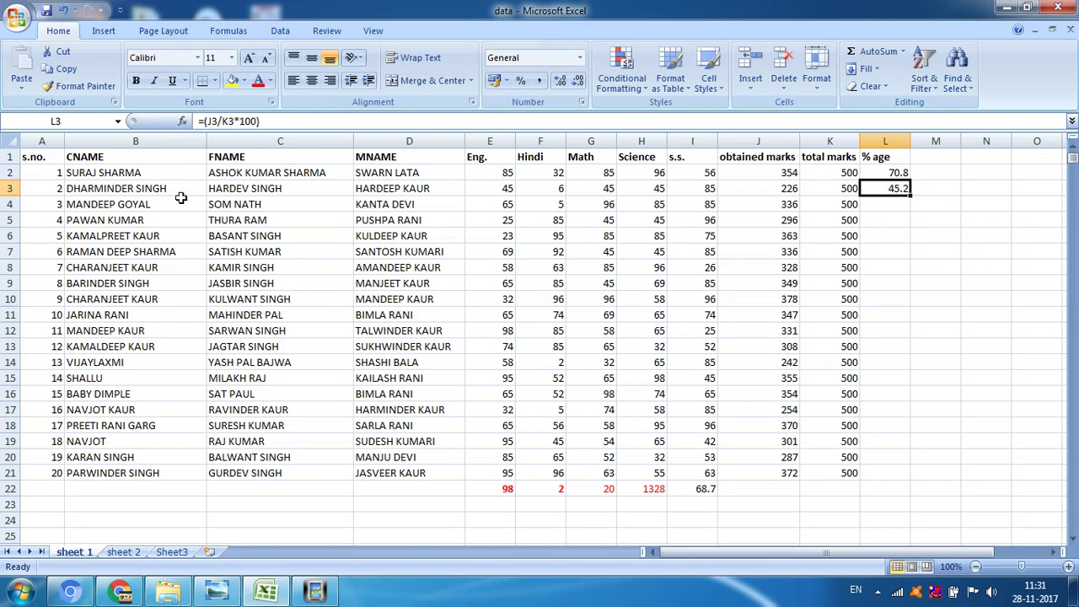
pyautogui.press('Down')
pyautogui.press('Down')
pyautogui.press('Down')
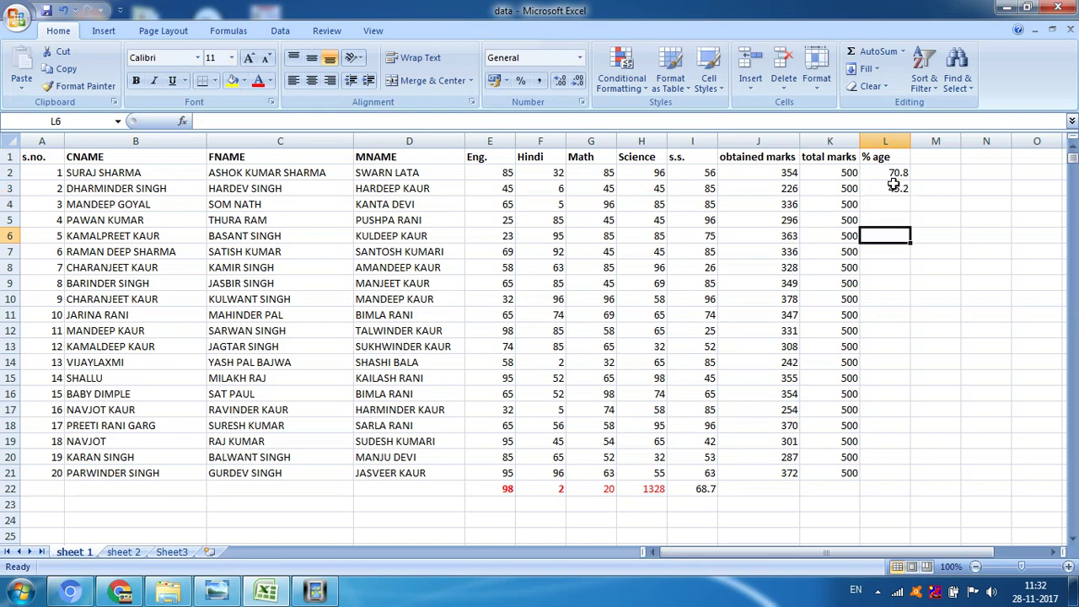
pyautogui.click(900, 190)
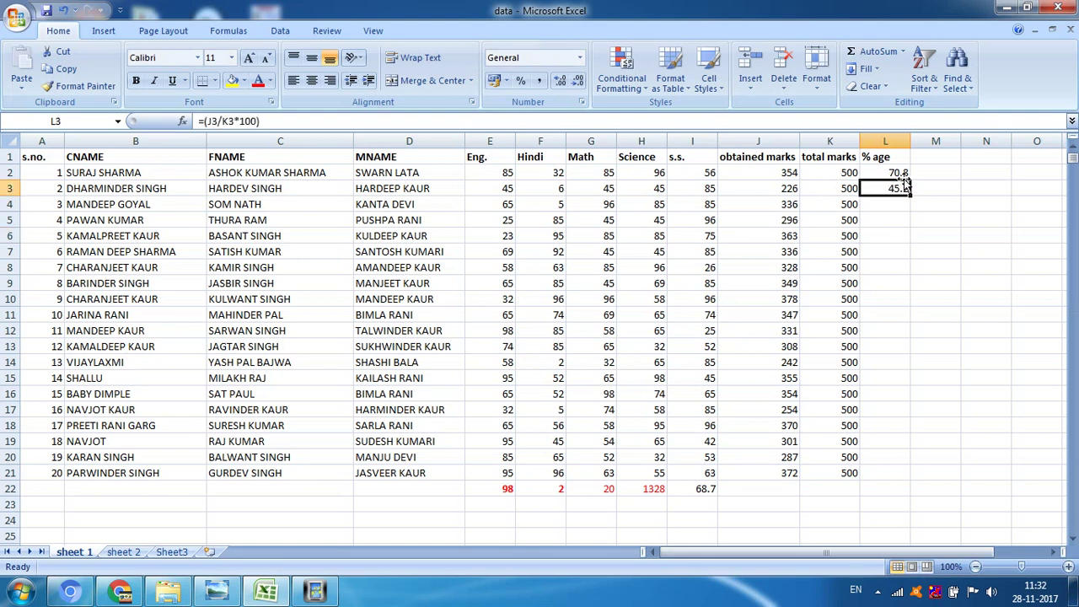
pyautogui.click(898, 203)
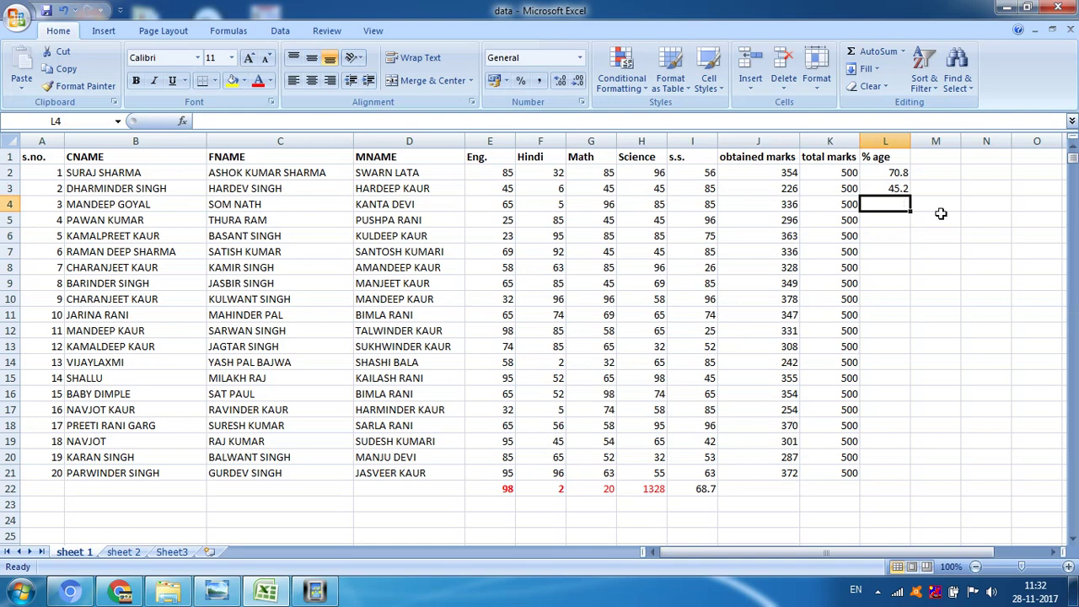
pyautogui.write('=(')
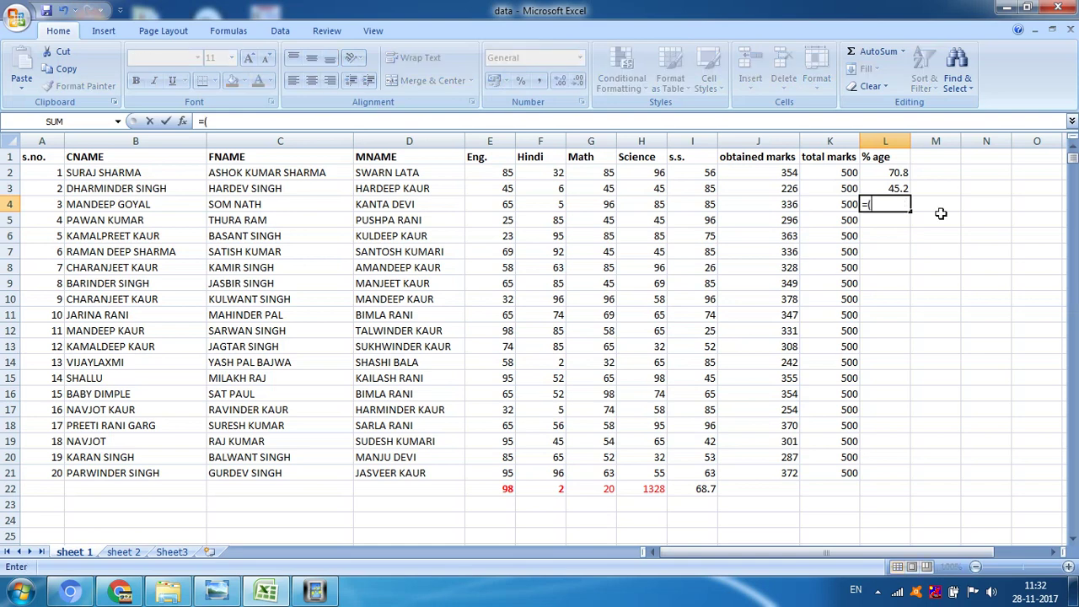
pyautogui.click(773, 203)
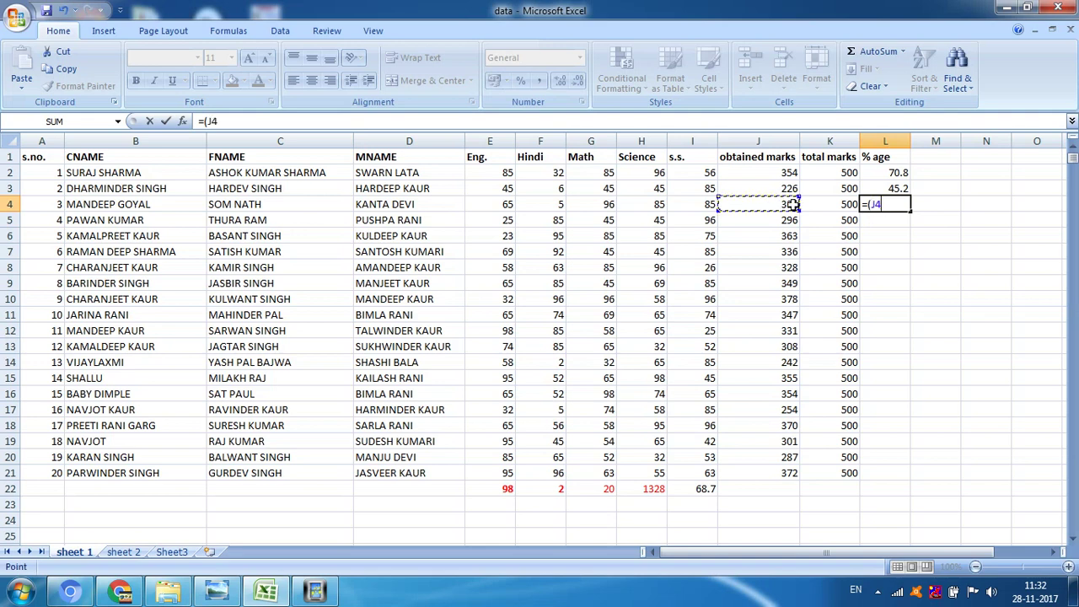
pyautogui.write('/')
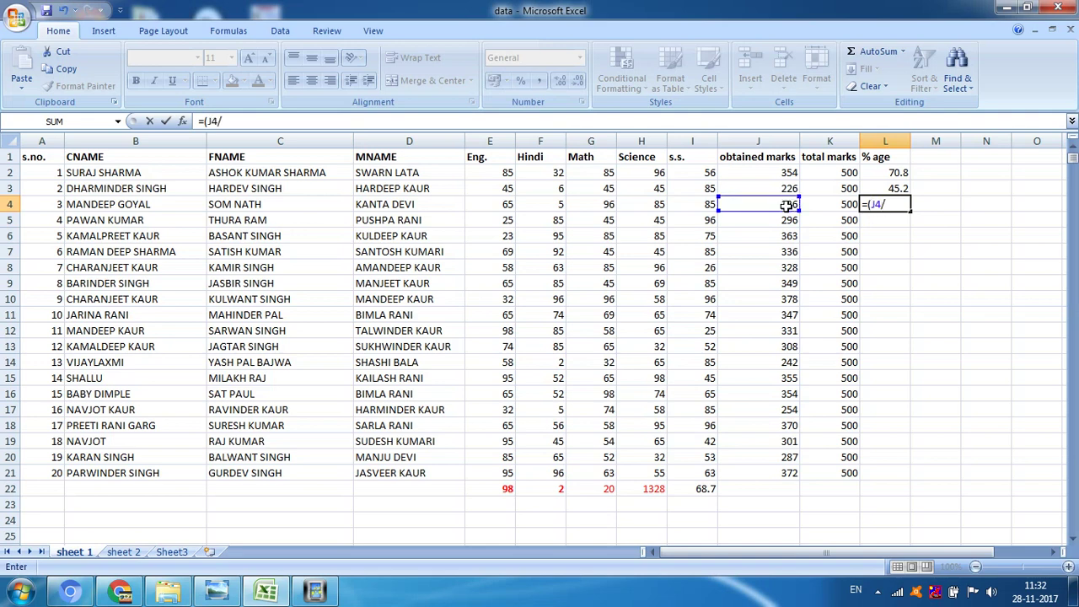
pyautogui.click(838, 204)
pyautogui.write('*')
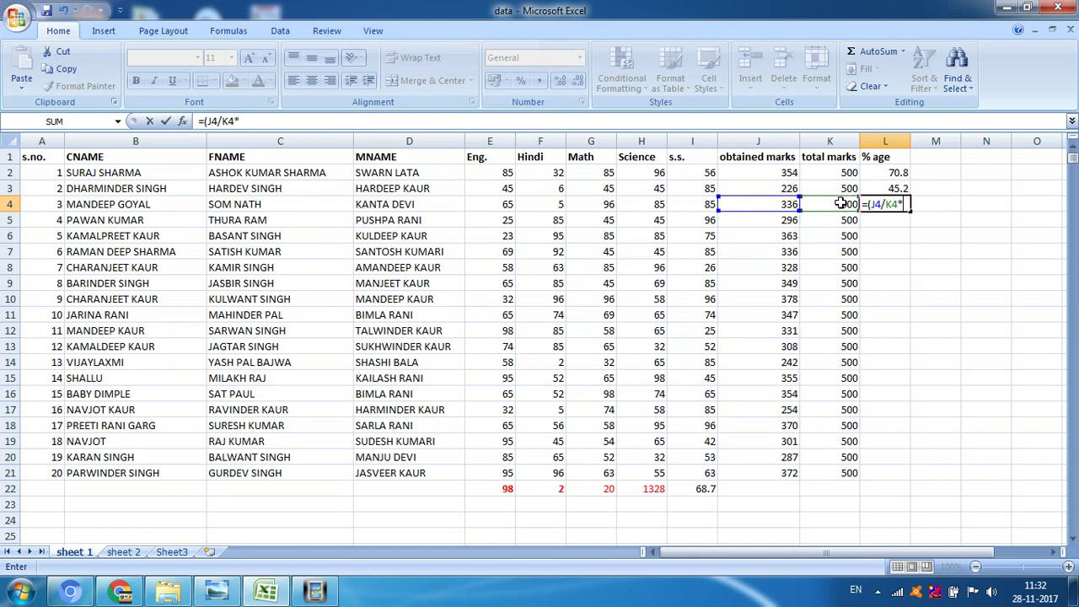
pyautogui.write('100)')
pyautogui.press('Return')
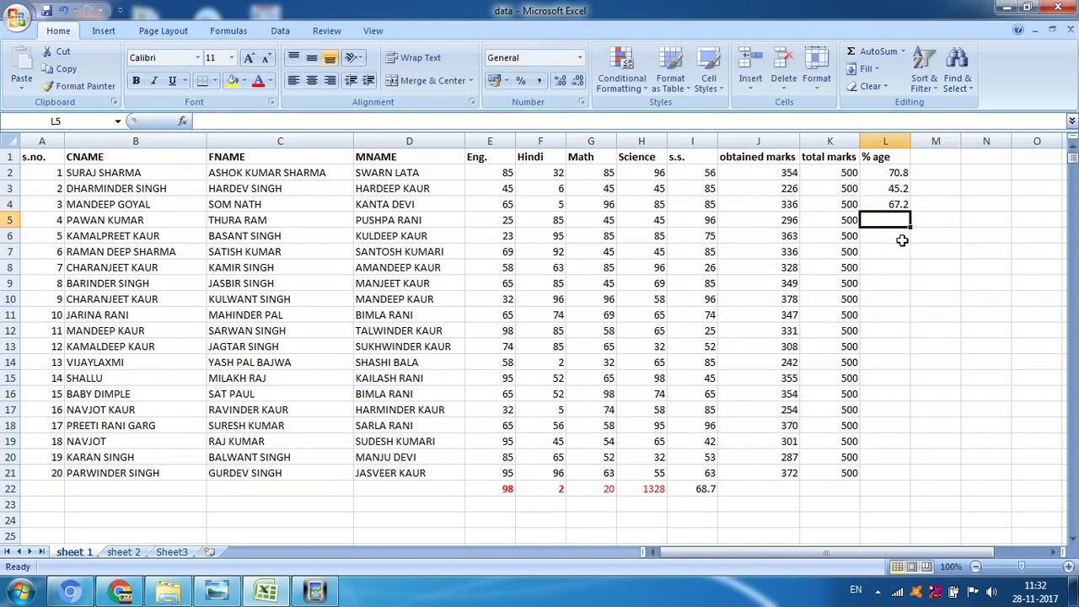
# Step: Copy L4's percentage formula into L5:L21, filling the column down to 74.4
pyautogui.rightClick(893, 204)
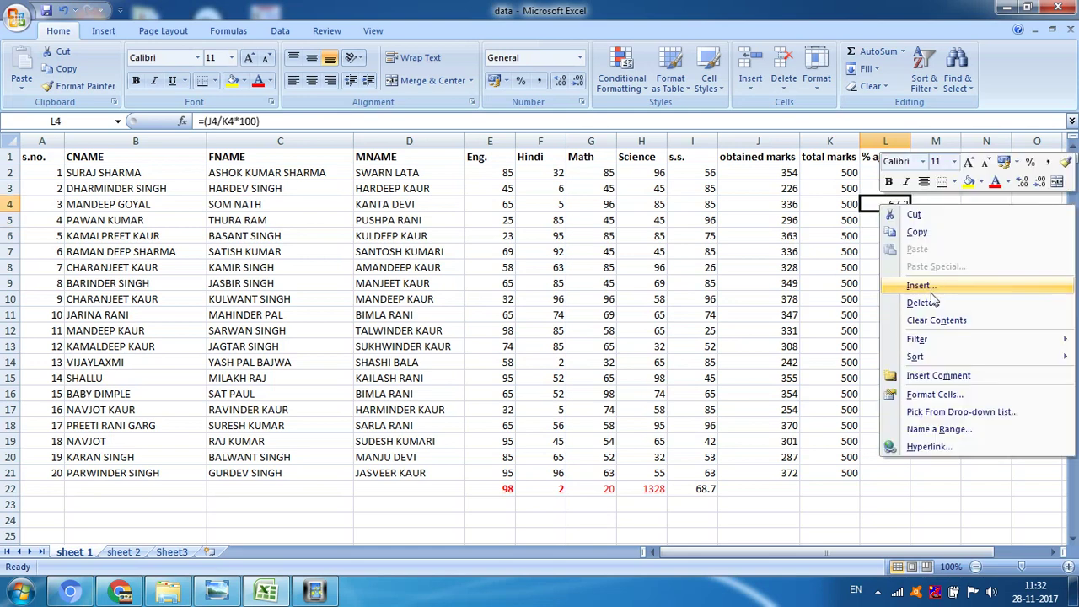
pyautogui.press('Escape')
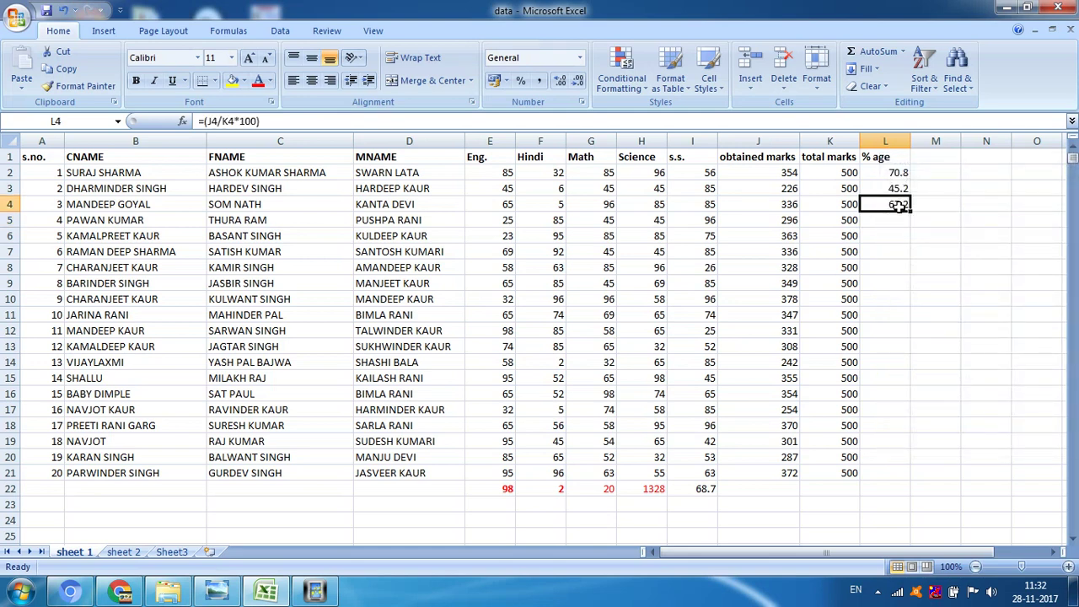
pyautogui.rightClick(898, 207)
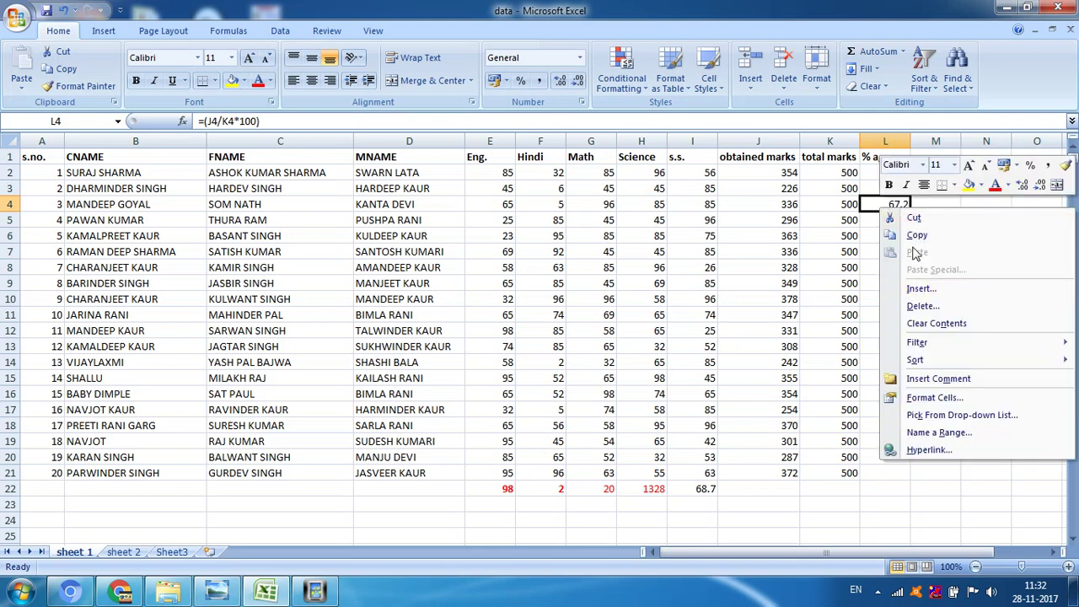
pyautogui.click(908, 236)
pyautogui.click(896, 223)
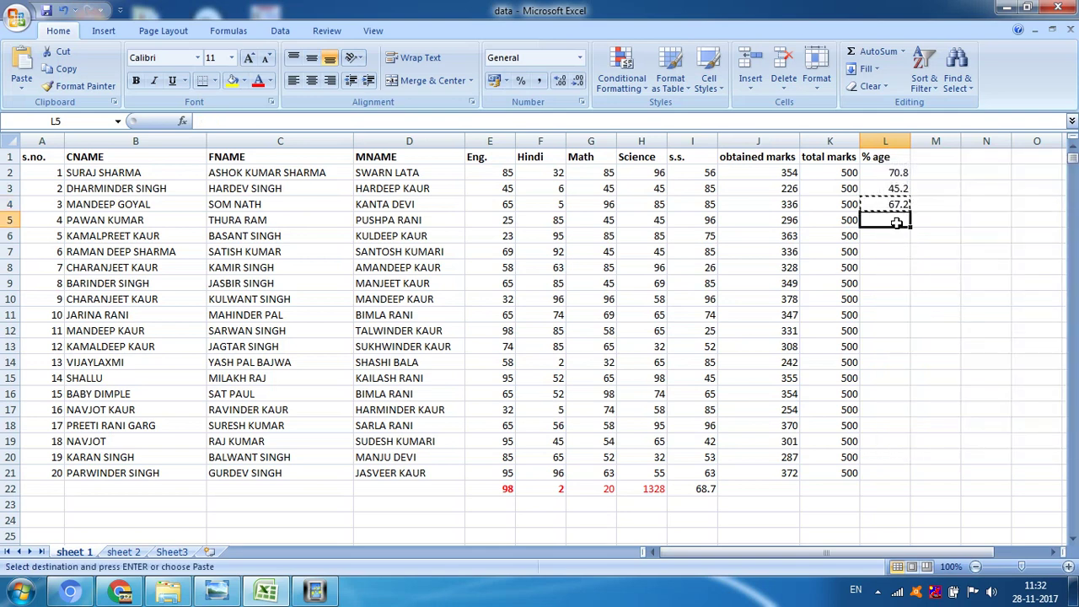
pyautogui.moveTo(895, 222); pyautogui.dragTo(902, 473)
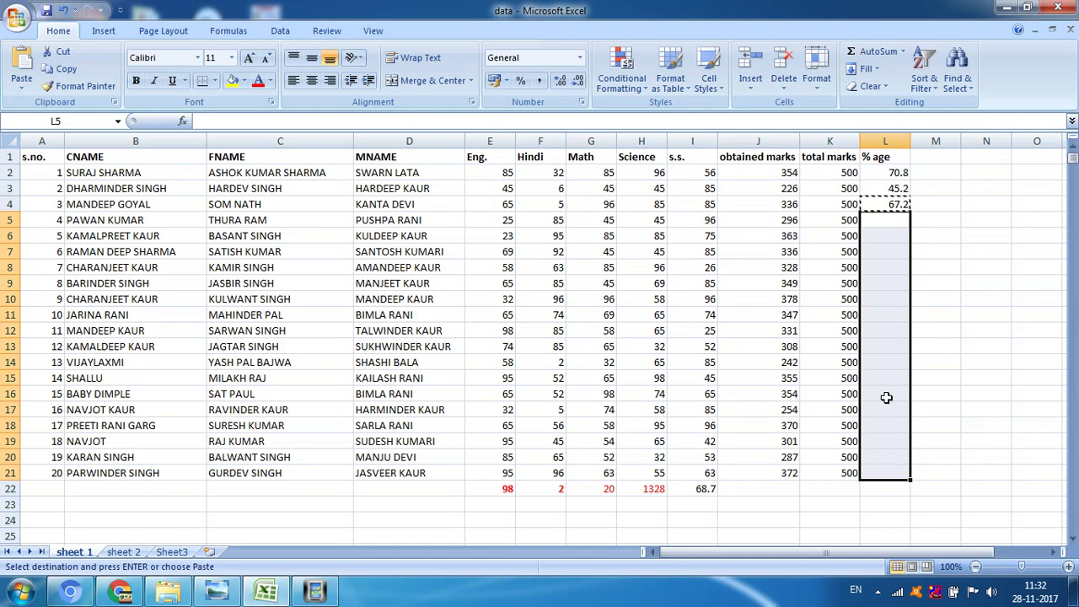
pyautogui.rightClick(885, 397)
pyautogui.moveTo(918, 281)
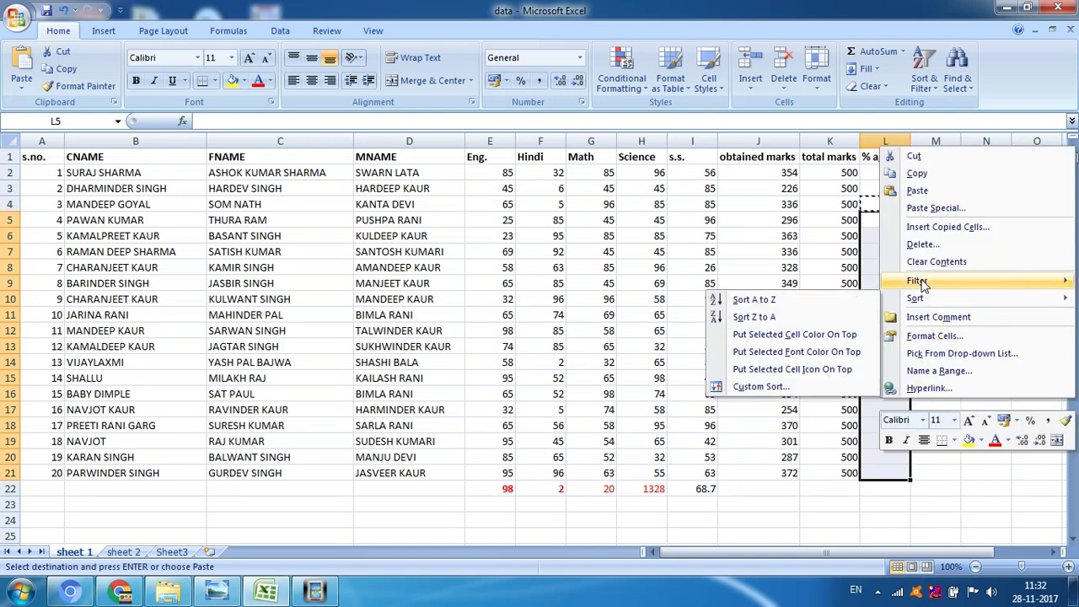
pyautogui.click(923, 192)
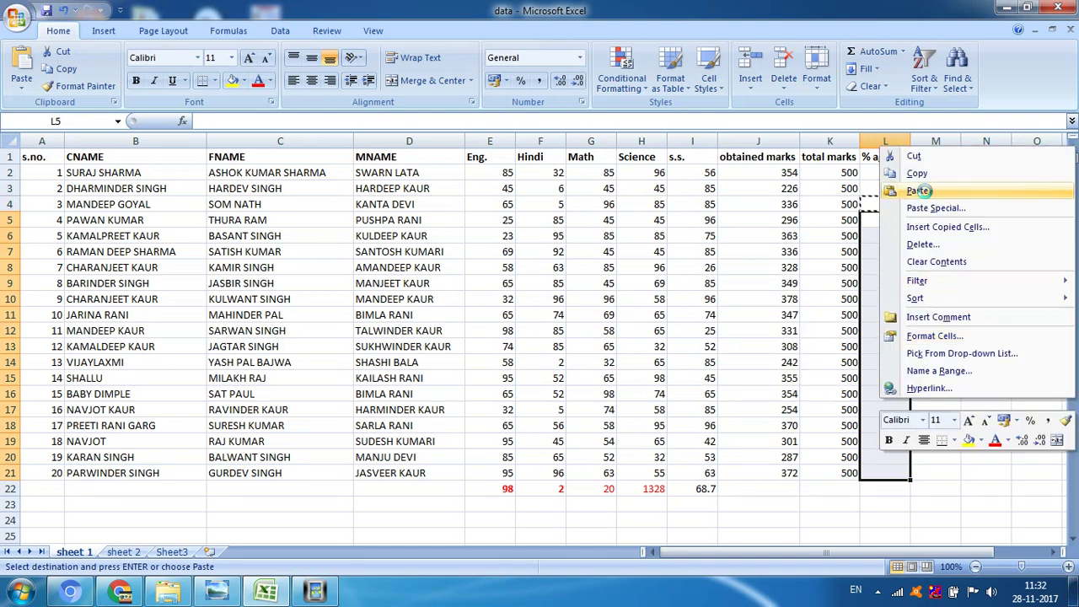
pyautogui.press('Up')
pyautogui.press('Up')
pyautogui.press('Up')
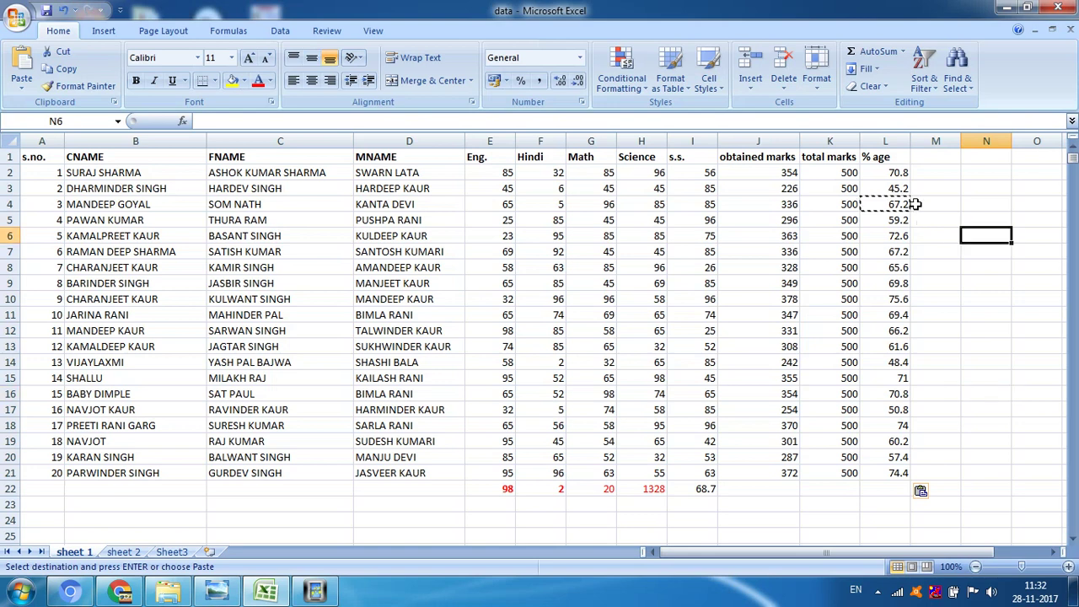
pyautogui.click(900, 377)
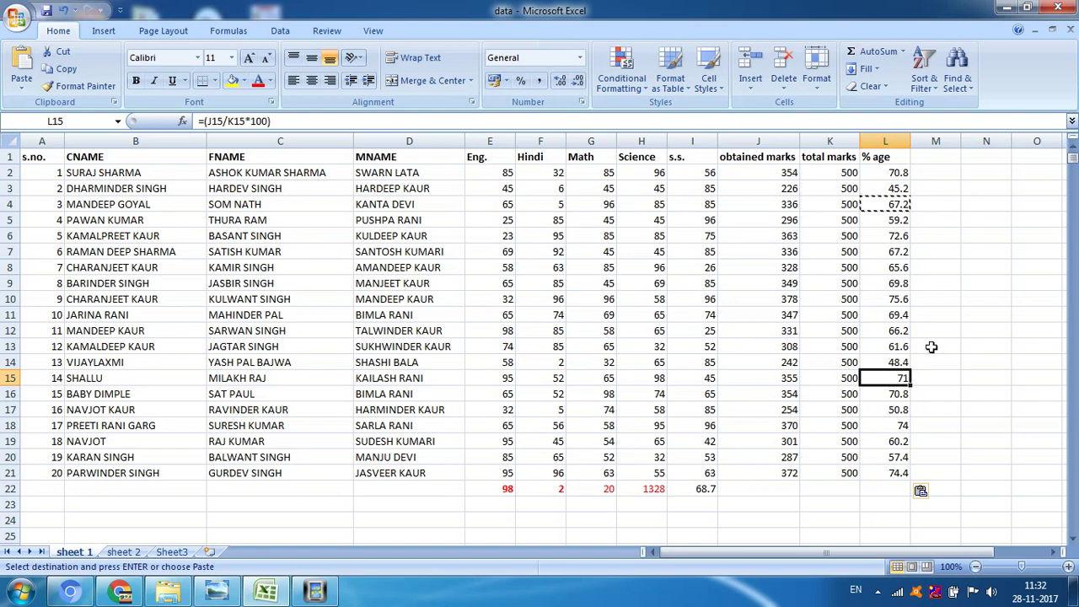
pyautogui.click(1035, 251)
# Step: Format the L2:L21 percentages to two decimal places, e.g. 70.80 and 74.40
pyautogui.press('Escape')
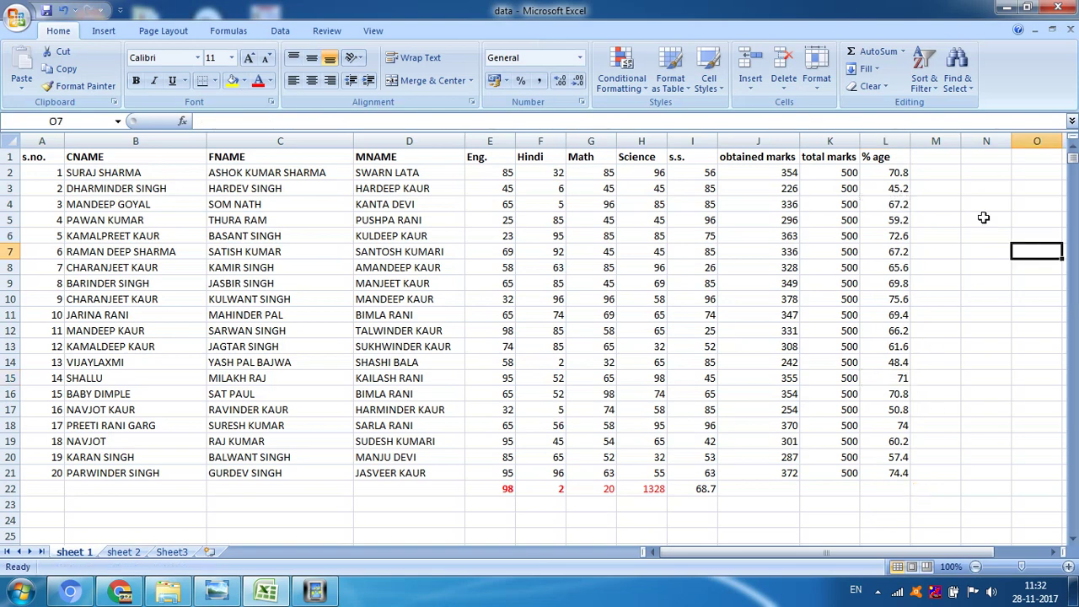
pyautogui.moveTo(883, 169); pyautogui.dragTo(895, 465)
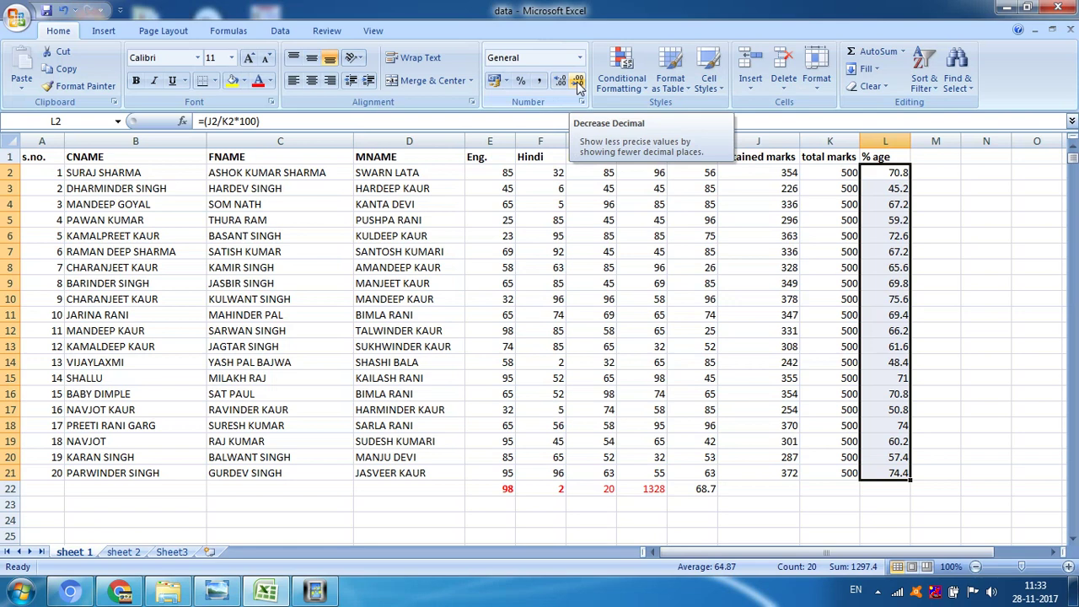
pyautogui.click(578, 84)
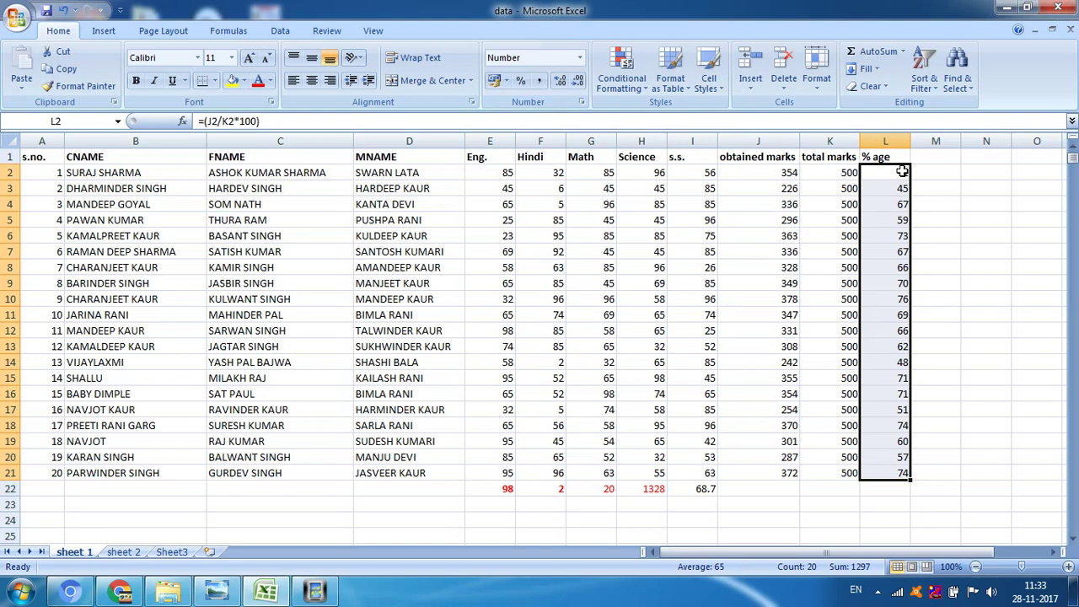
pyautogui.press('Right')
pyautogui.press('Down')
pyautogui.press('Down')
pyautogui.press('Down')
pyautogui.moveTo(887, 173); pyautogui.dragTo(885, 473)
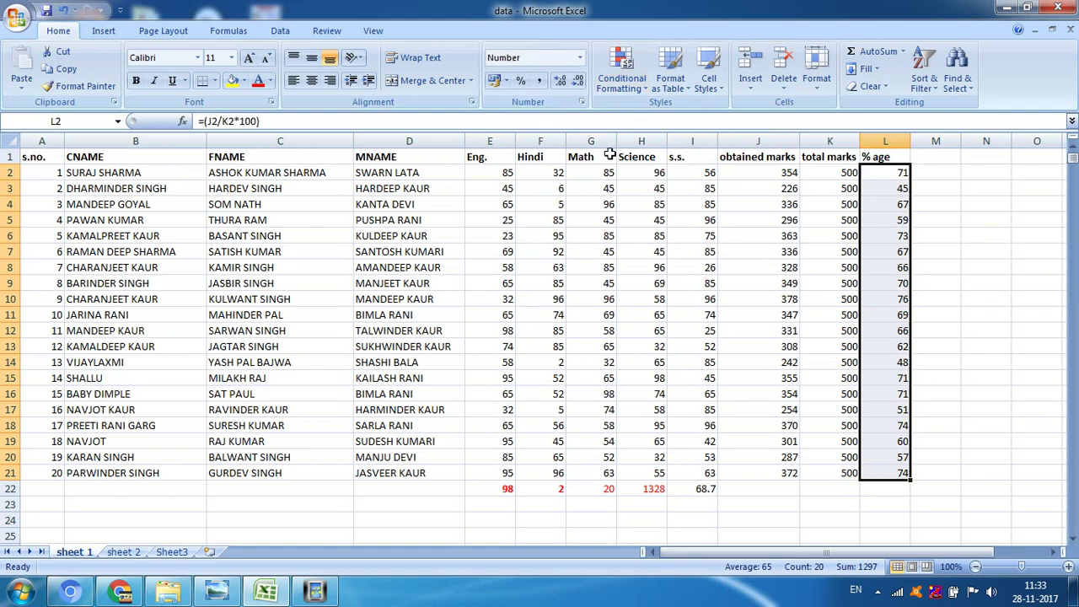
pyautogui.click(560, 80)
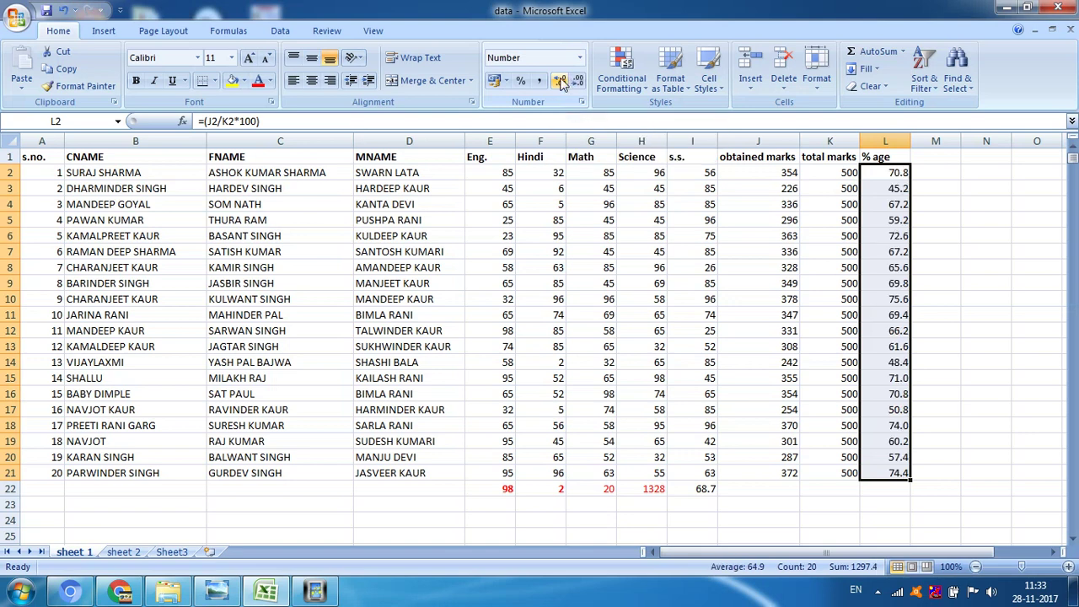
pyautogui.click(561, 81)
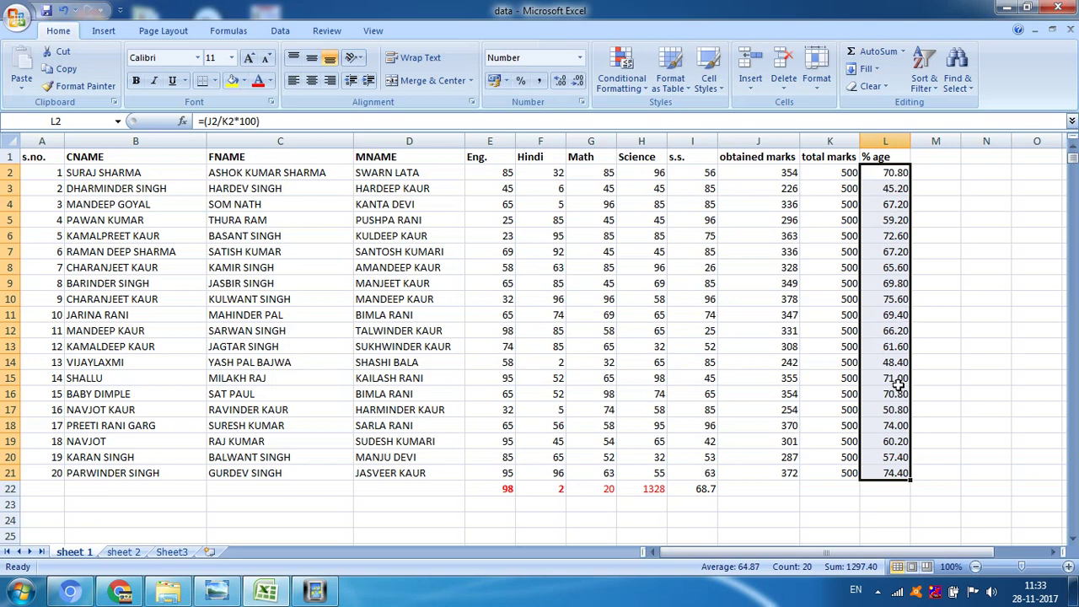
pyautogui.click(874, 381)
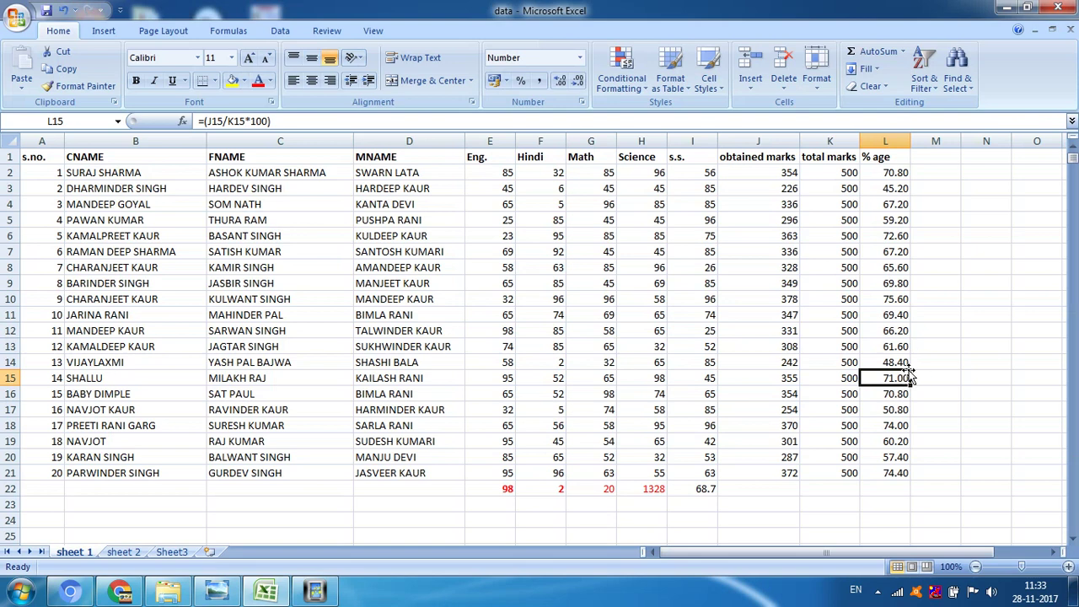
# Step: Review the % age column and the MAX, MIN, COUNT and SUM formulas in row 22
pyautogui.click(986, 425)
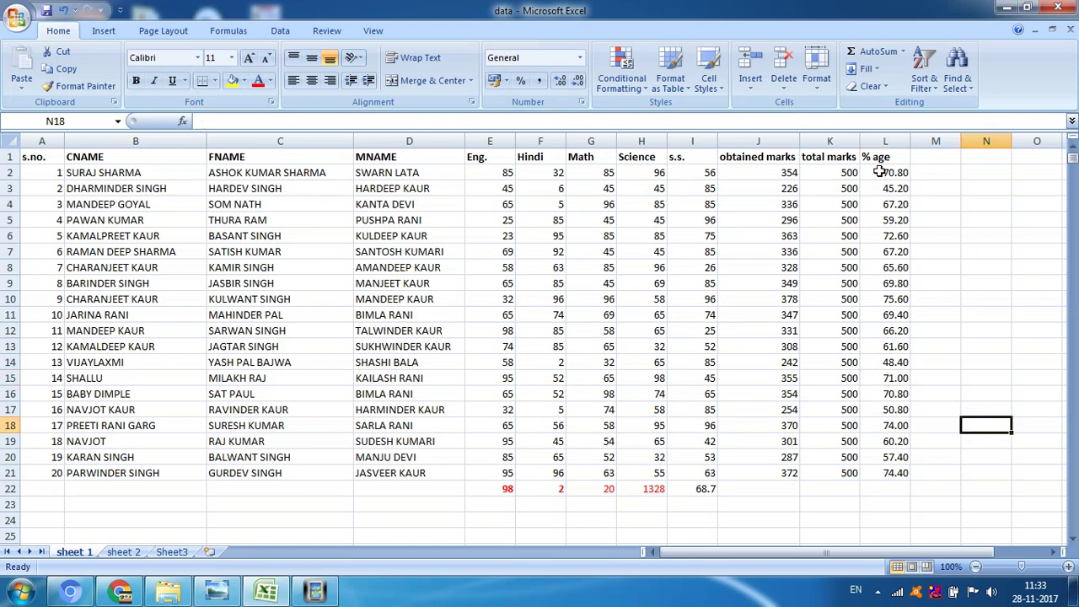
pyautogui.moveTo(879, 172); pyautogui.dragTo(889, 466)
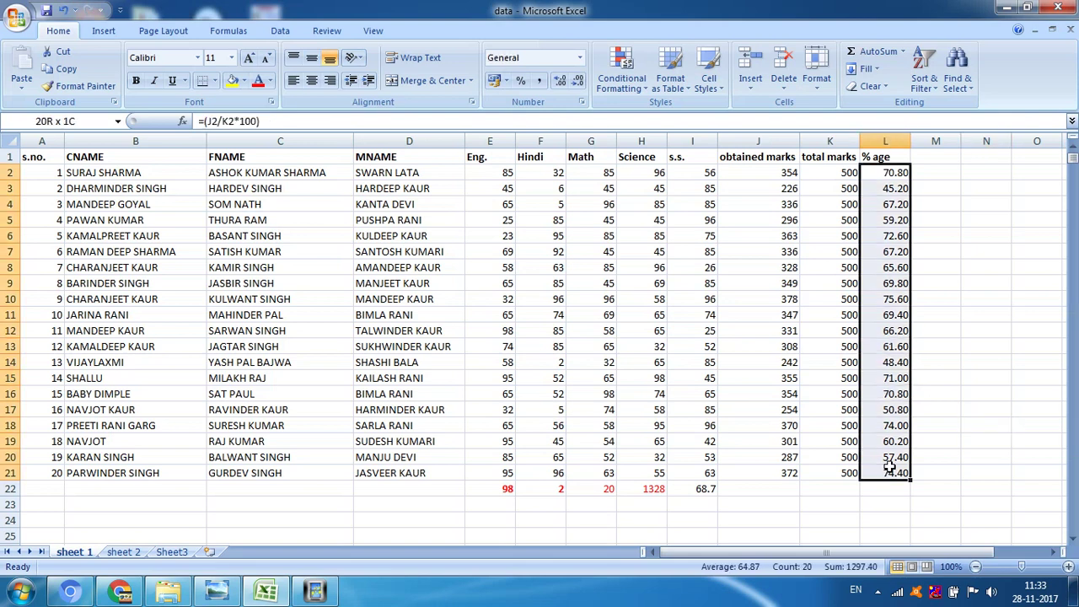
pyautogui.click(830, 504)
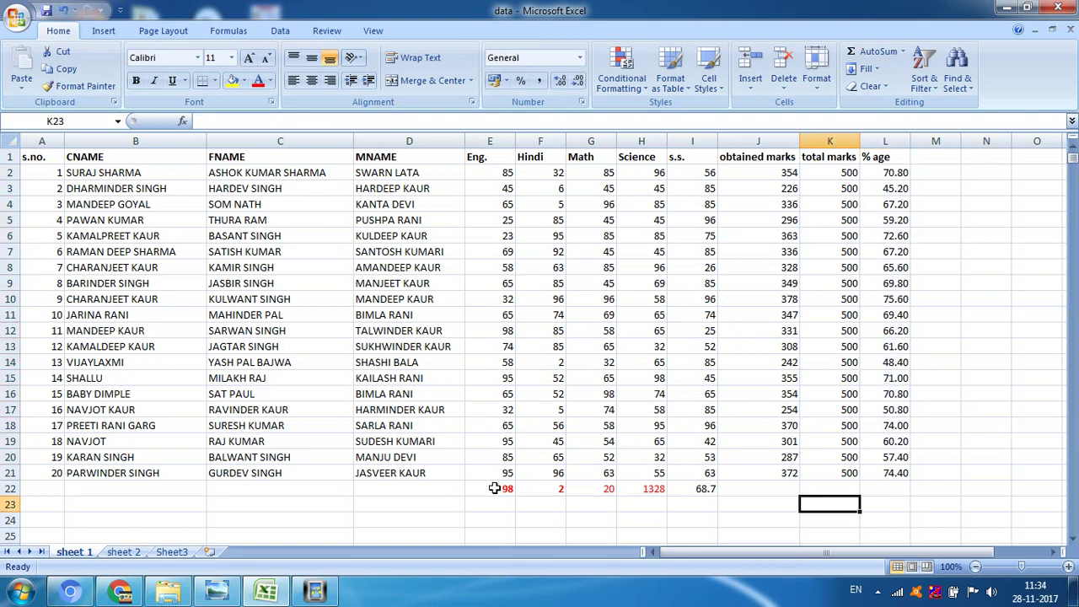
pyautogui.click(497, 488)
pyautogui.click(539, 489)
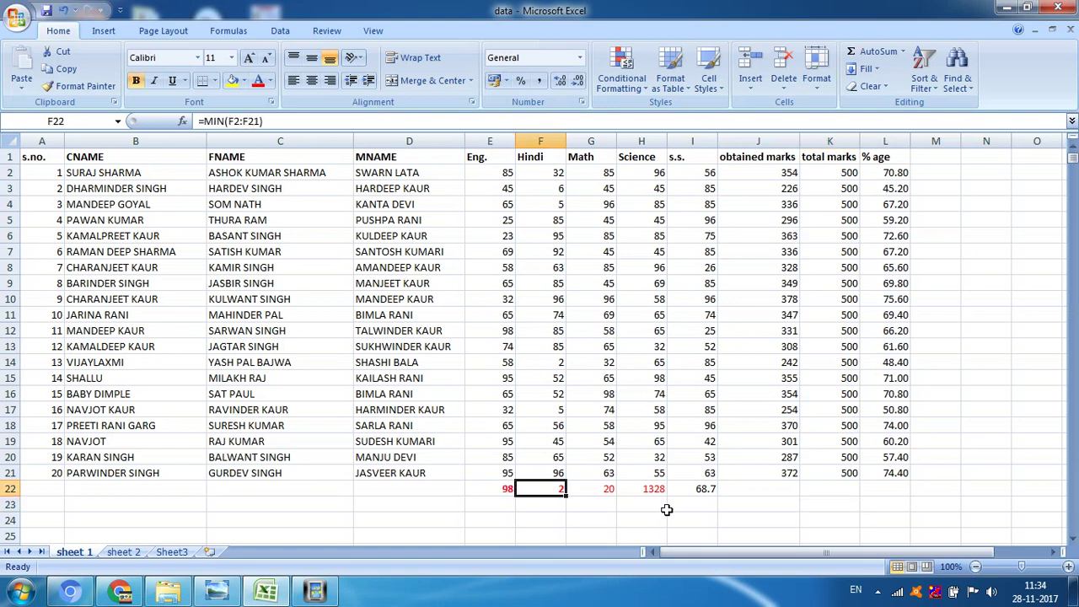
pyautogui.click(587, 487)
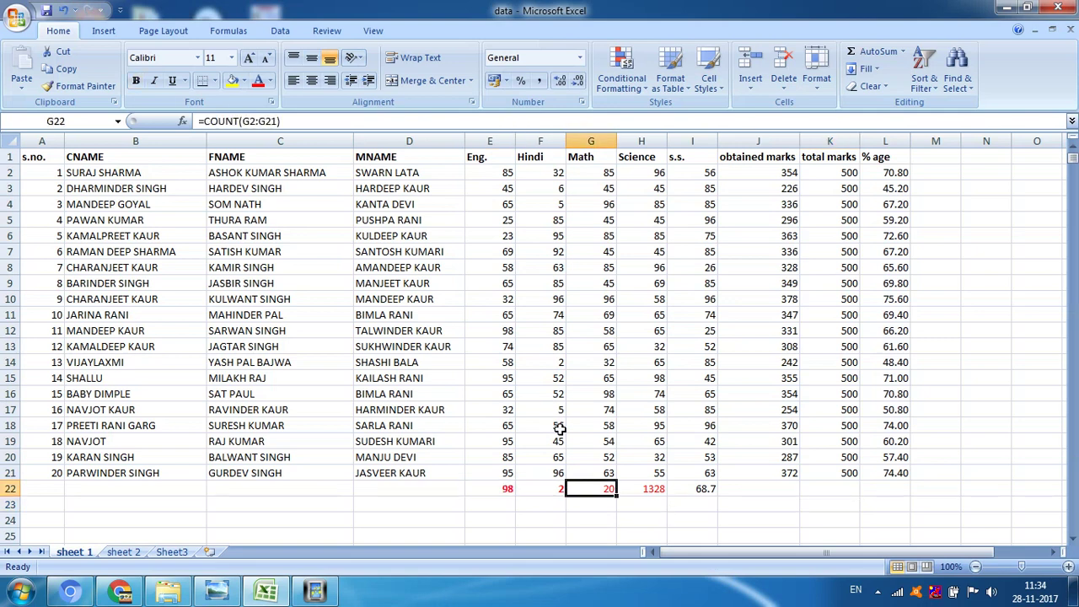
pyautogui.click(652, 491)
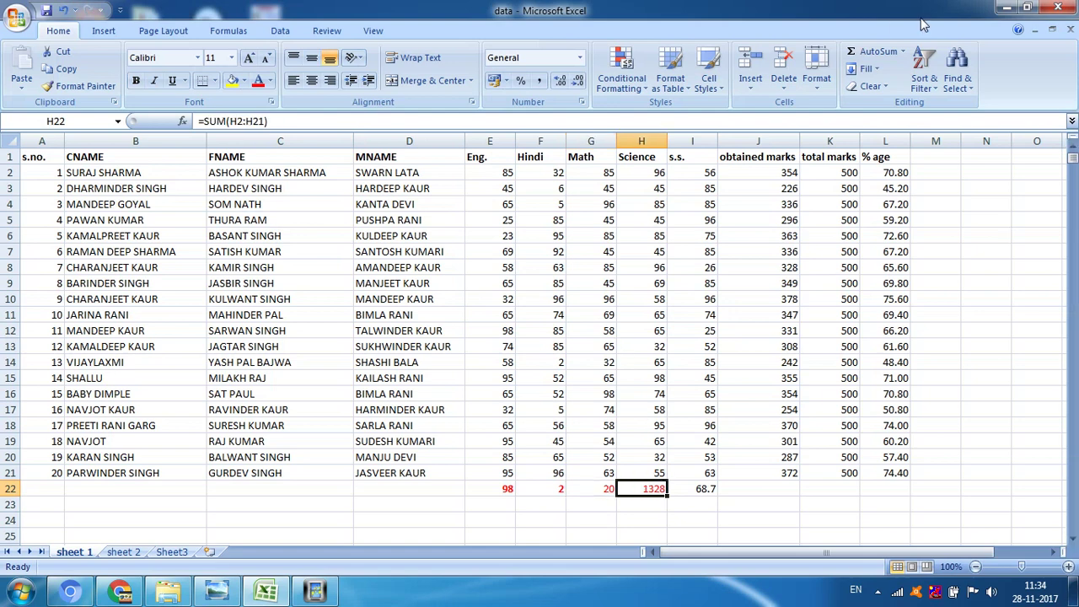
# Step: Colour the s.s. average 68.7 in I22 red, then review columns J, K and L
pyautogui.click(720, 505)
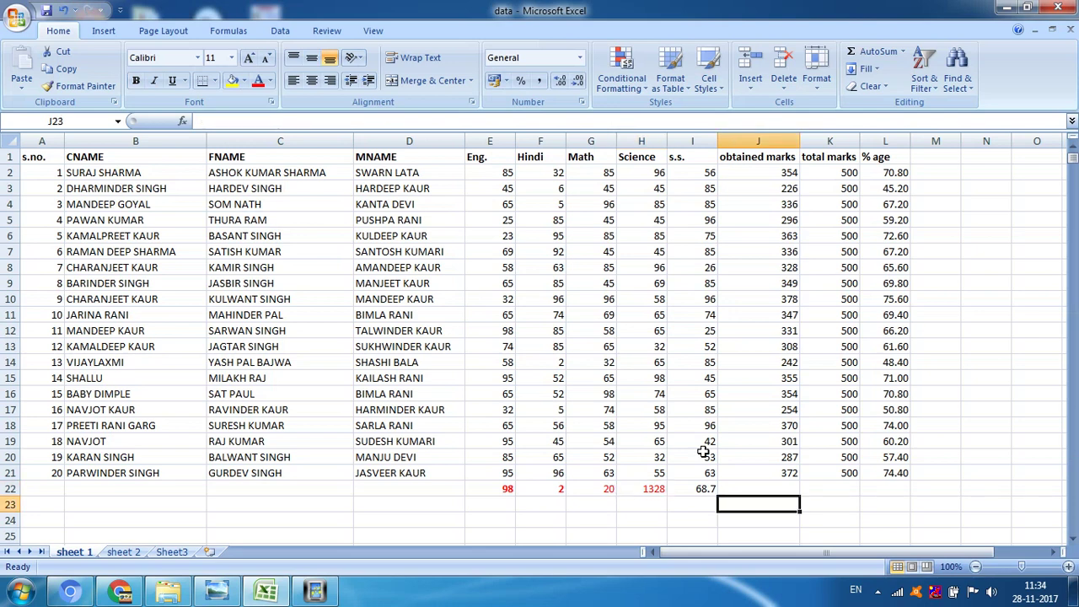
pyautogui.click(693, 487)
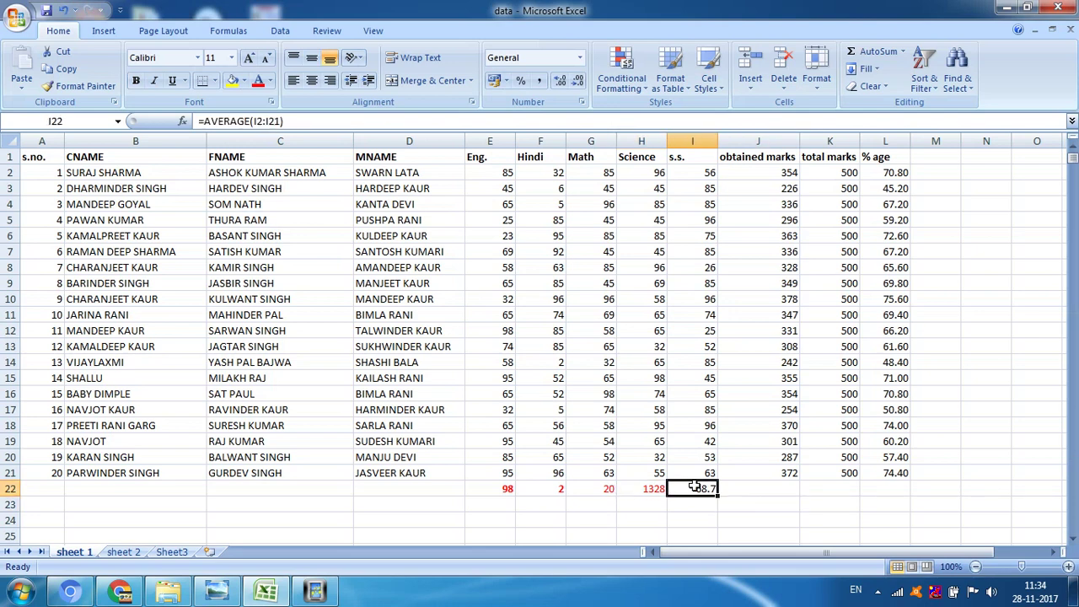
pyautogui.click(261, 84)
pyautogui.click(789, 515)
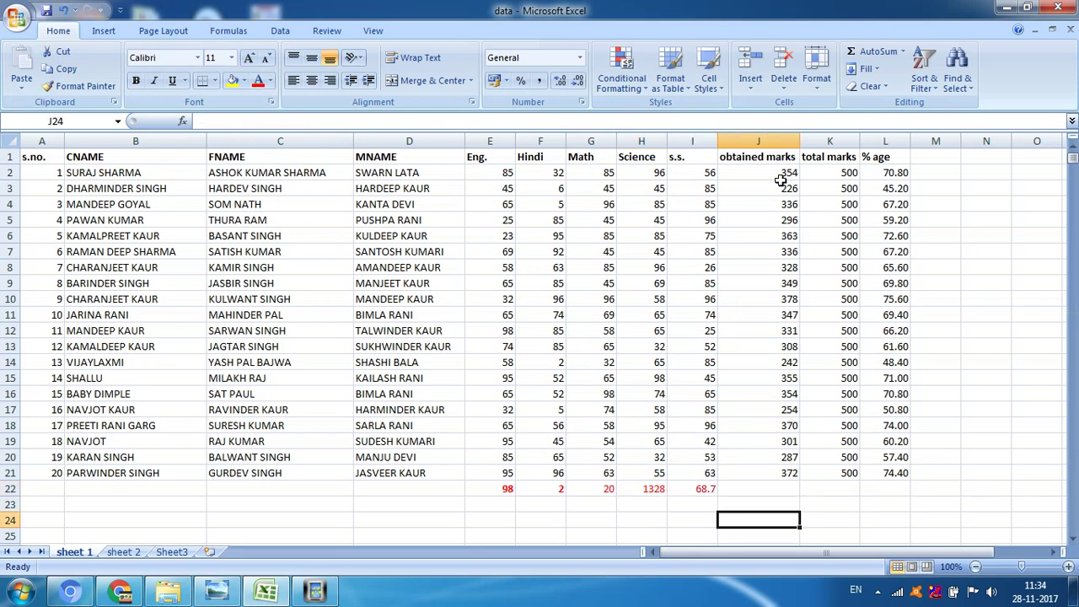
pyautogui.moveTo(781, 179); pyautogui.dragTo(775, 460)
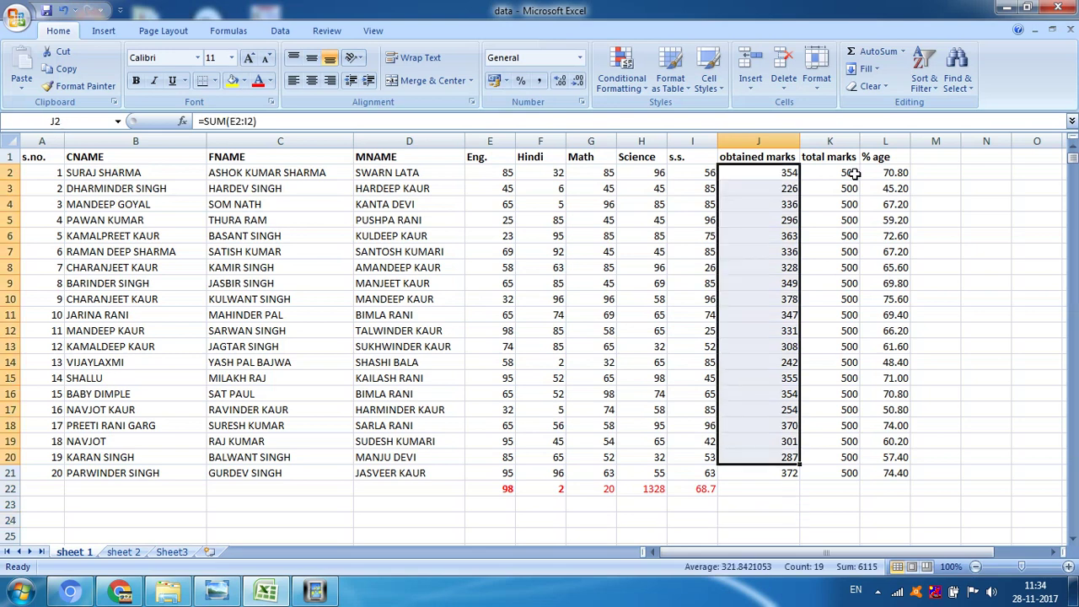
pyautogui.moveTo(854, 173); pyautogui.dragTo(843, 473)
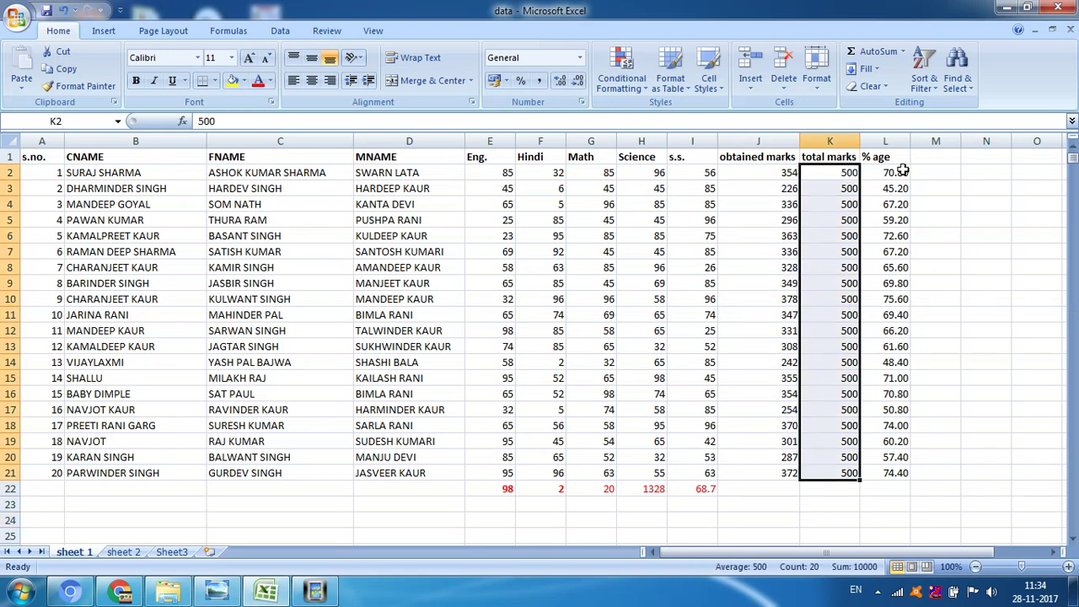
pyautogui.moveTo(902, 171); pyautogui.dragTo(894, 488)
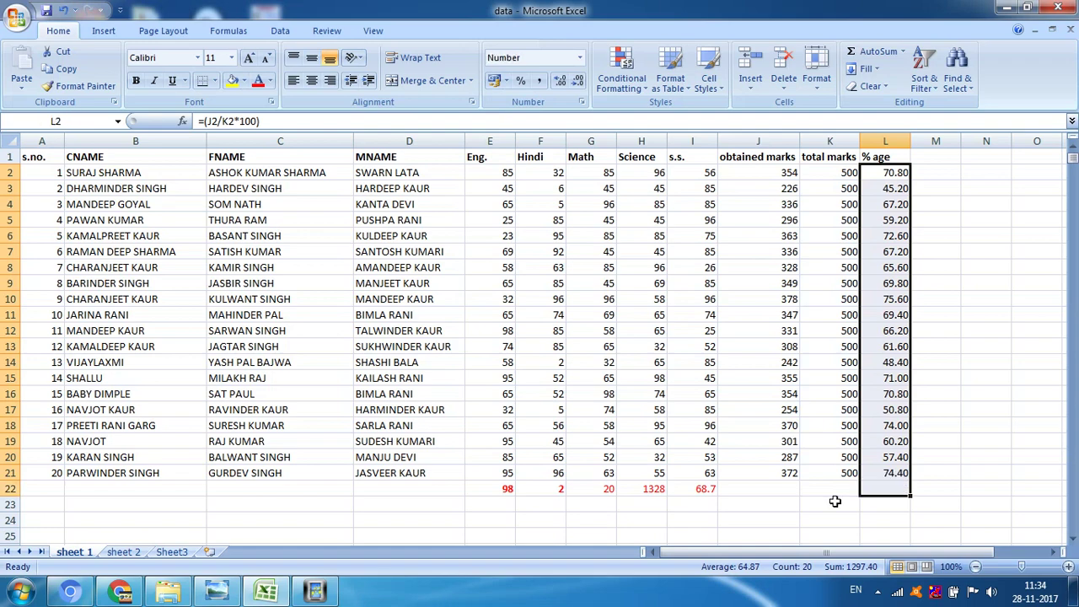